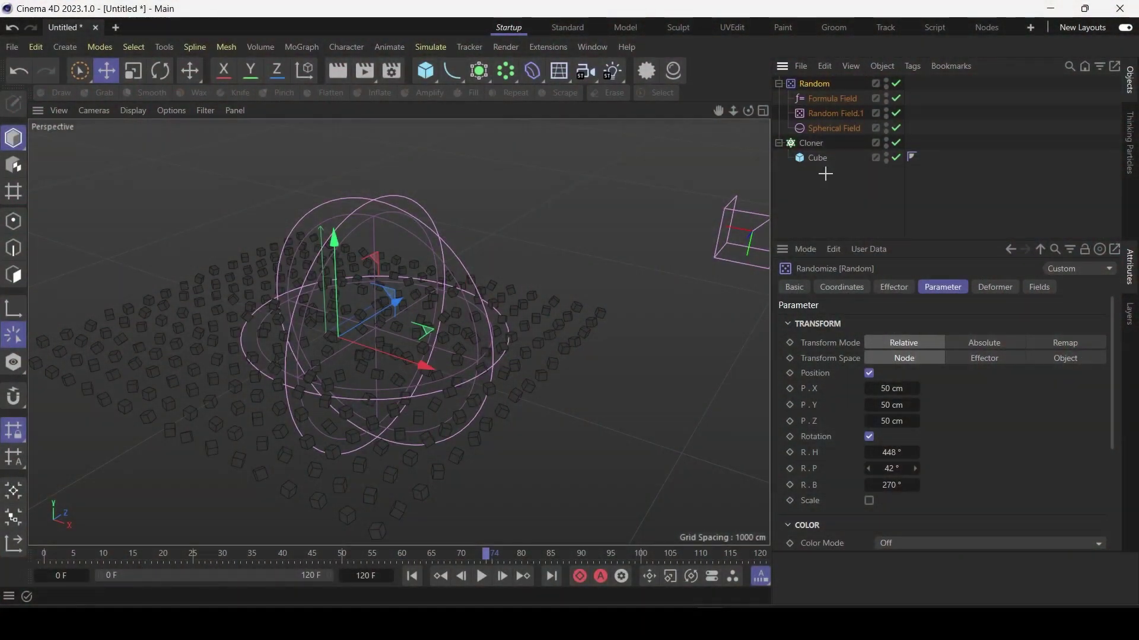
# Step: Marquee-select the Random effector, fields, Cloner and Cube in the Object Manager
pyautogui.moveTo(843, 193); pyautogui.dragTo(797, 79)
# Step: Delete the old objects and add a new Cloner with a Cube nested inside it
pyautogui.press('Delete')
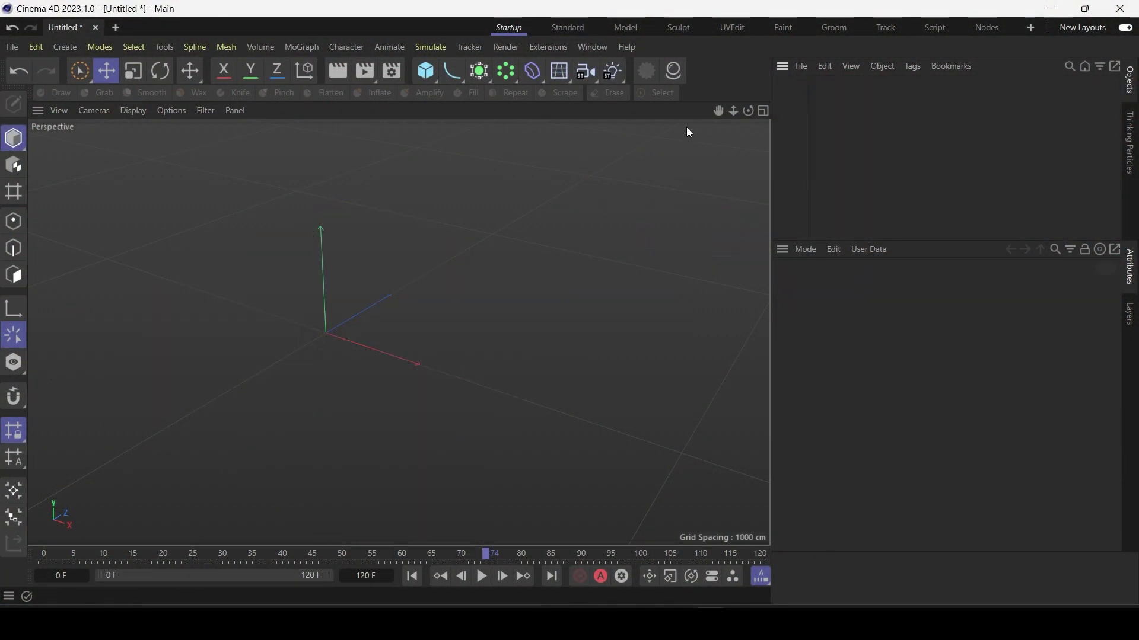
pyautogui.click(300, 48)
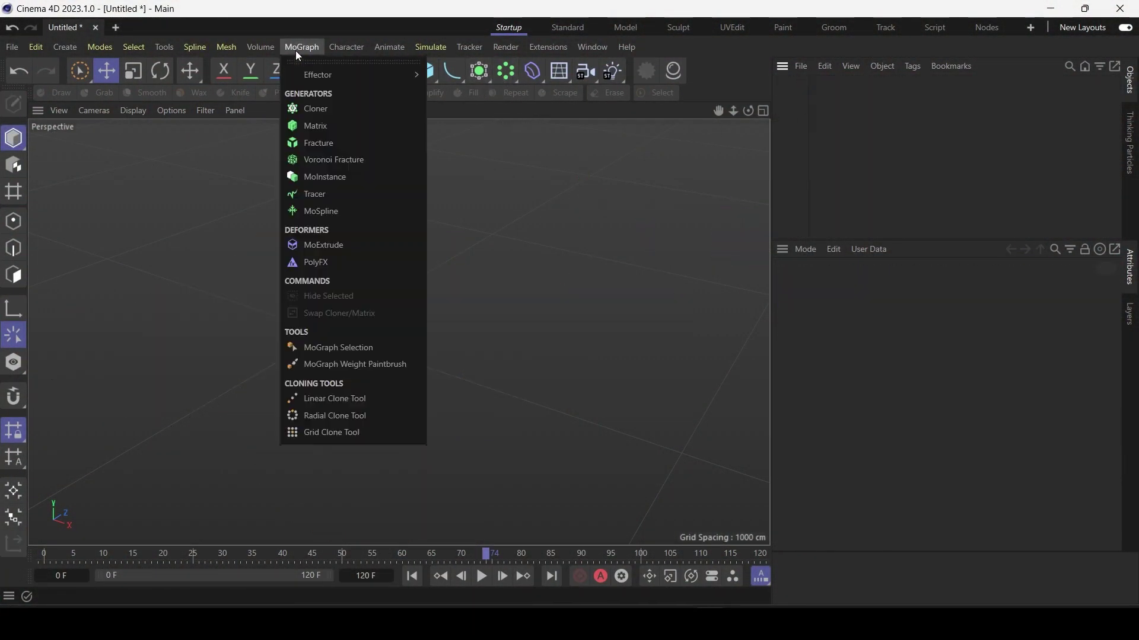
pyautogui.click(321, 110)
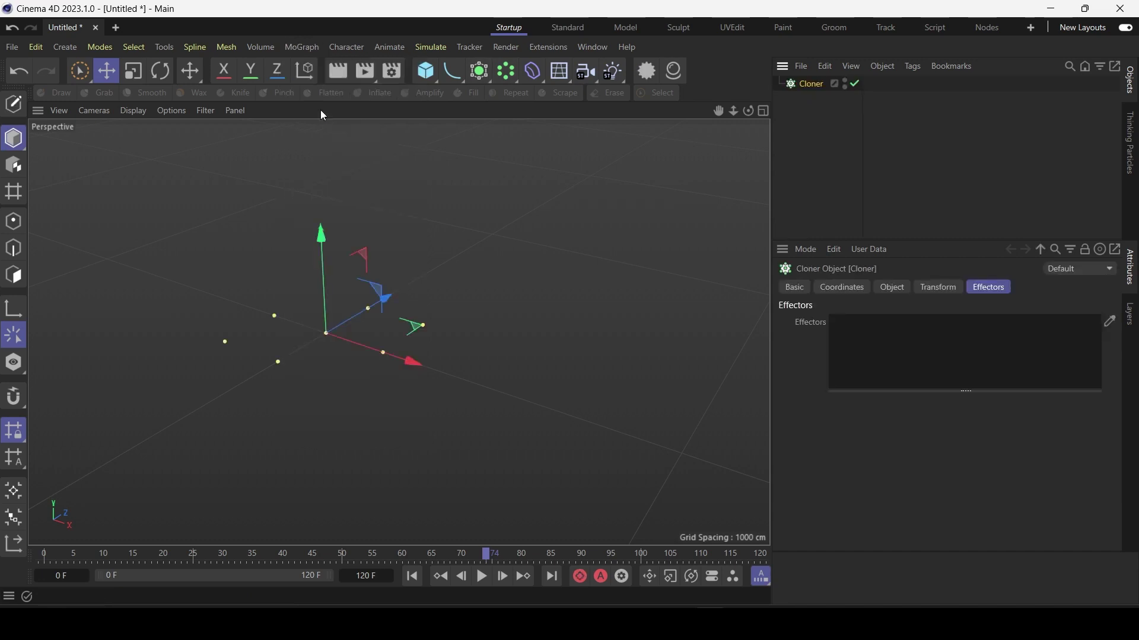
pyautogui.click(433, 77)
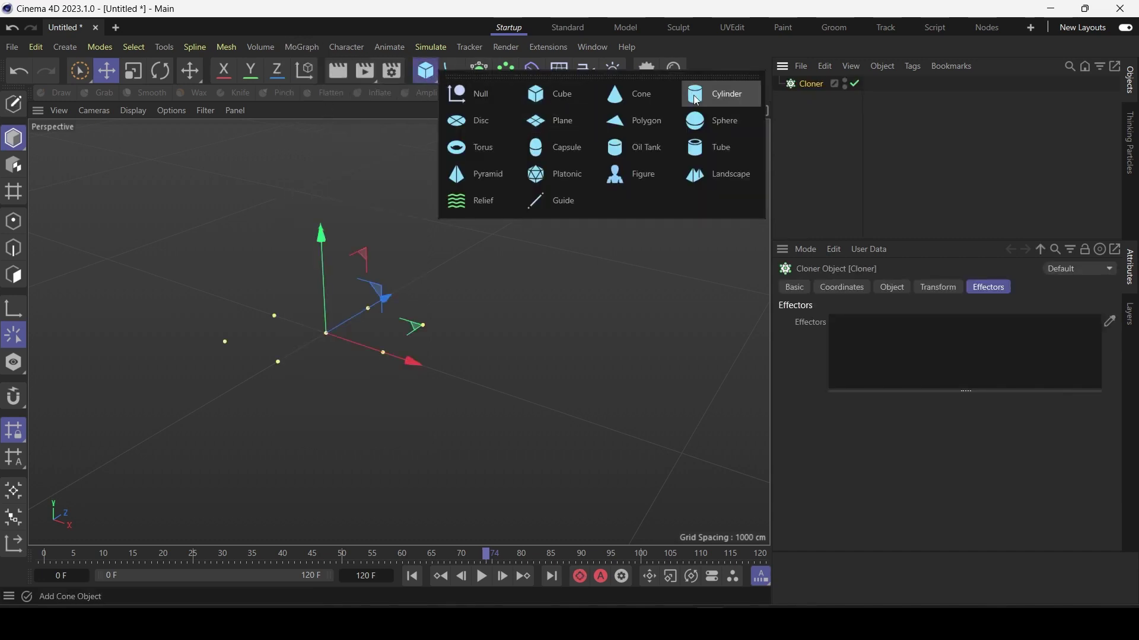
pyautogui.click(577, 104)
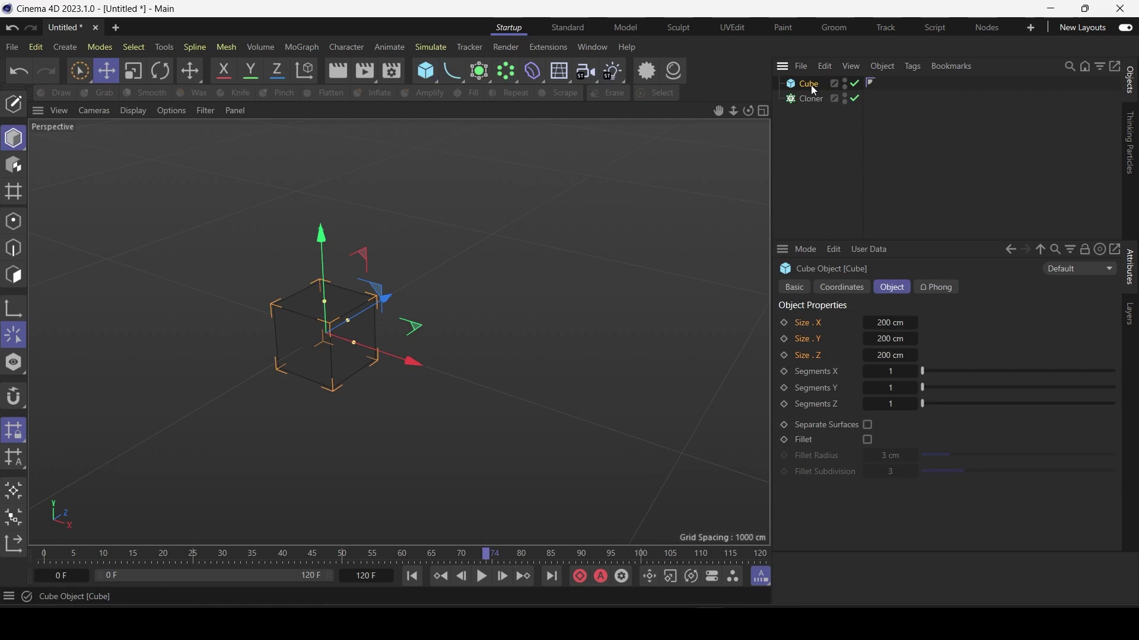
pyautogui.moveTo(819, 101); pyautogui.dragTo(819, 100)
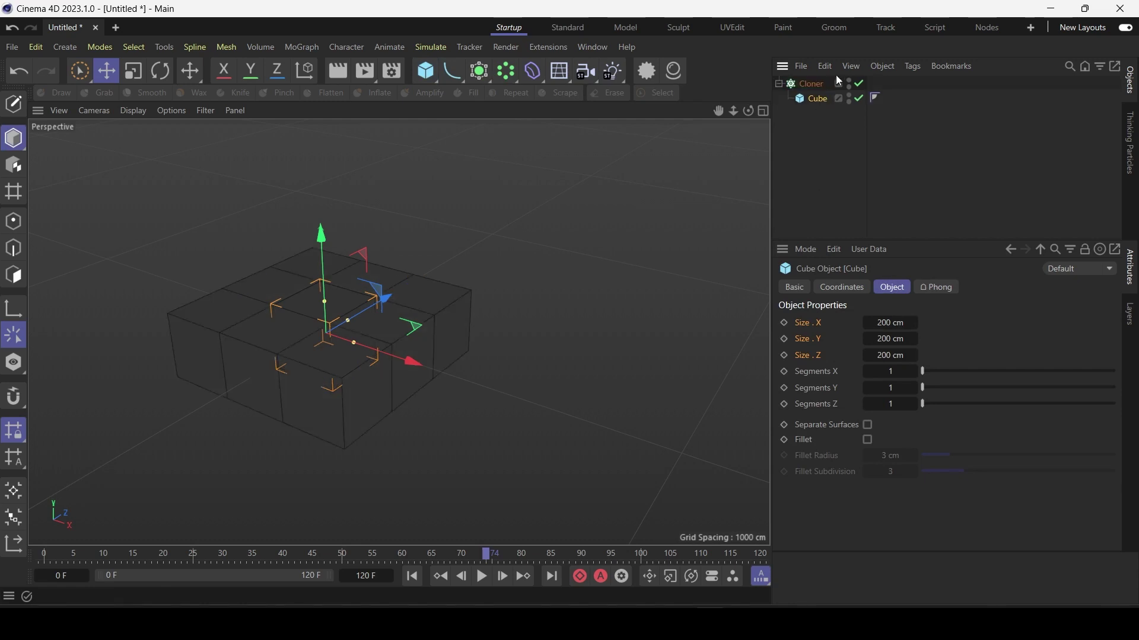
pyautogui.click(819, 88)
pyautogui.click(820, 100)
# Step: Set the Cube's X, Y and Z size to 22 cm
pyautogui.doubleClick(890, 322)
pyautogui.write('22')
pyautogui.doubleClick(893, 354)
pyautogui.write('22')
pyautogui.doubleClick(895, 340)
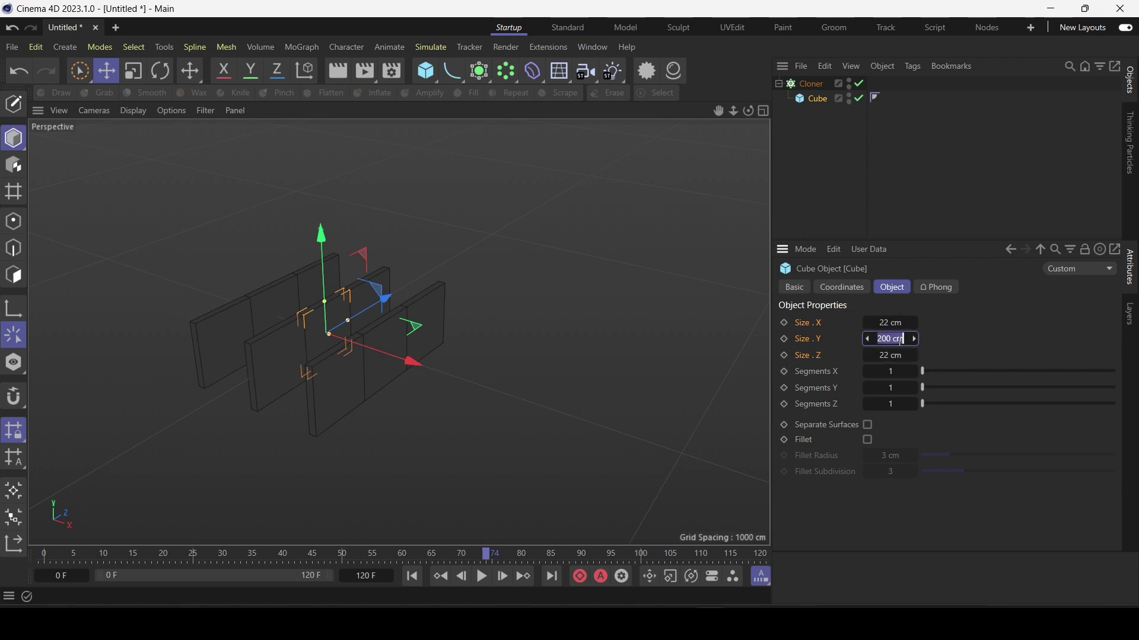
pyautogui.write('22')
pyautogui.click(917, 190)
# Step: Set the Cloner's clone count along Z to 16 in its Object settings
pyautogui.click(816, 86)
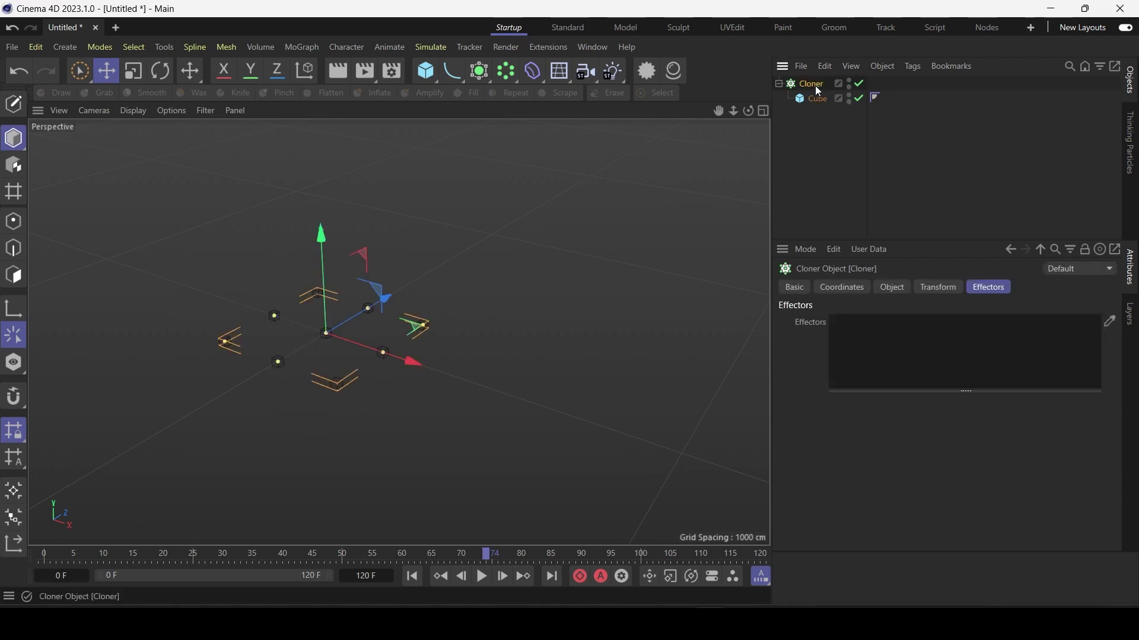
pyautogui.click(804, 290)
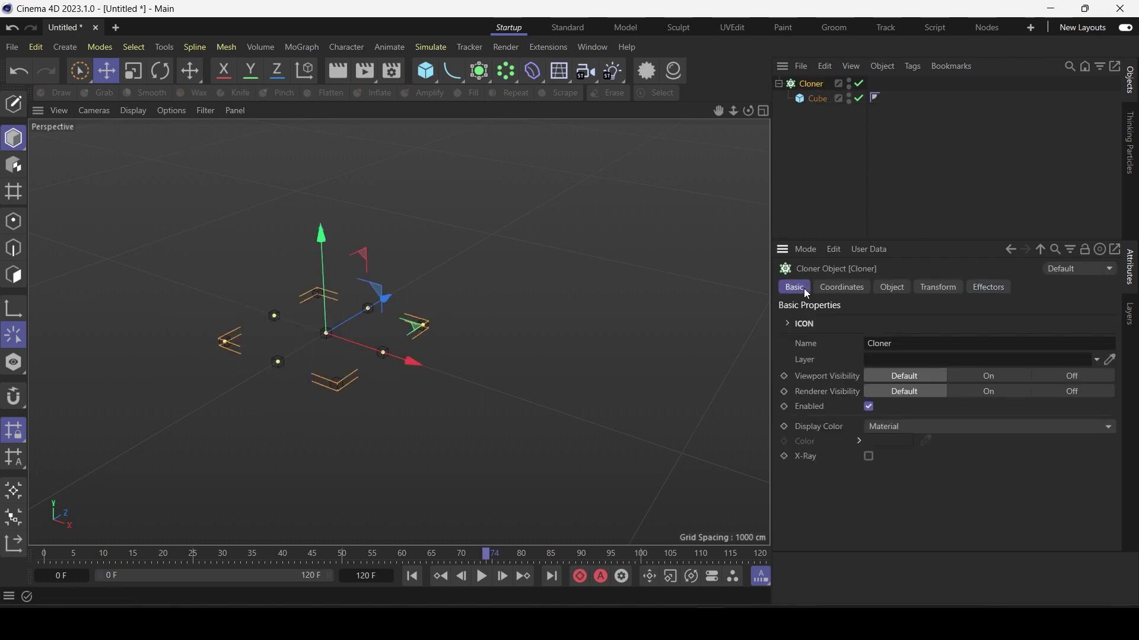
pyautogui.click(859, 287)
pyautogui.click(893, 288)
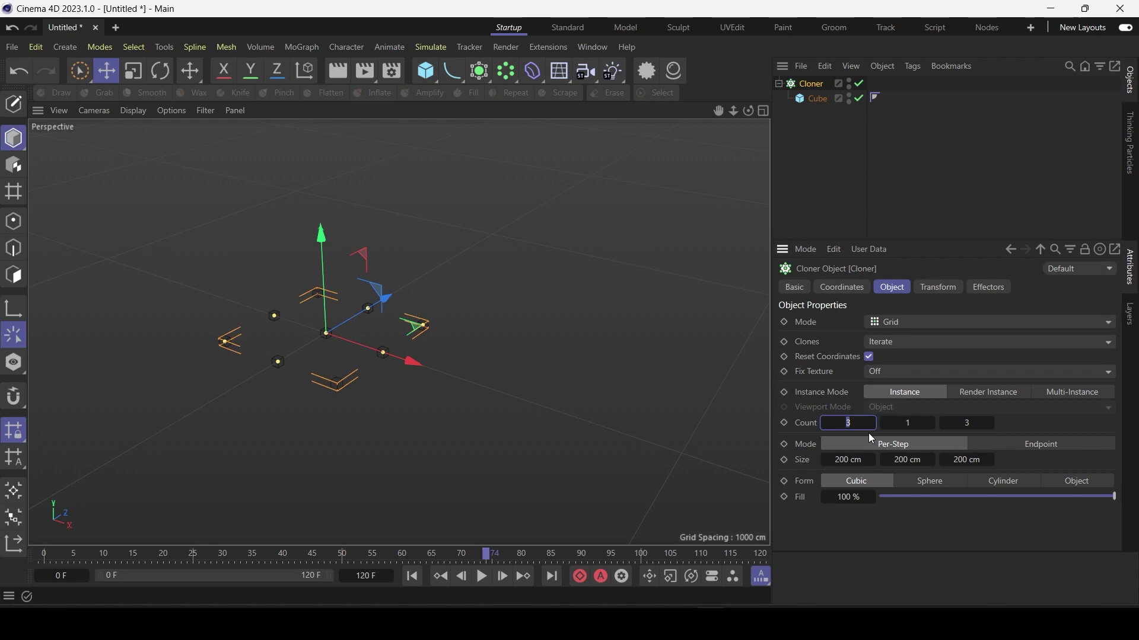
pyautogui.write('16')
pyautogui.click(966, 423)
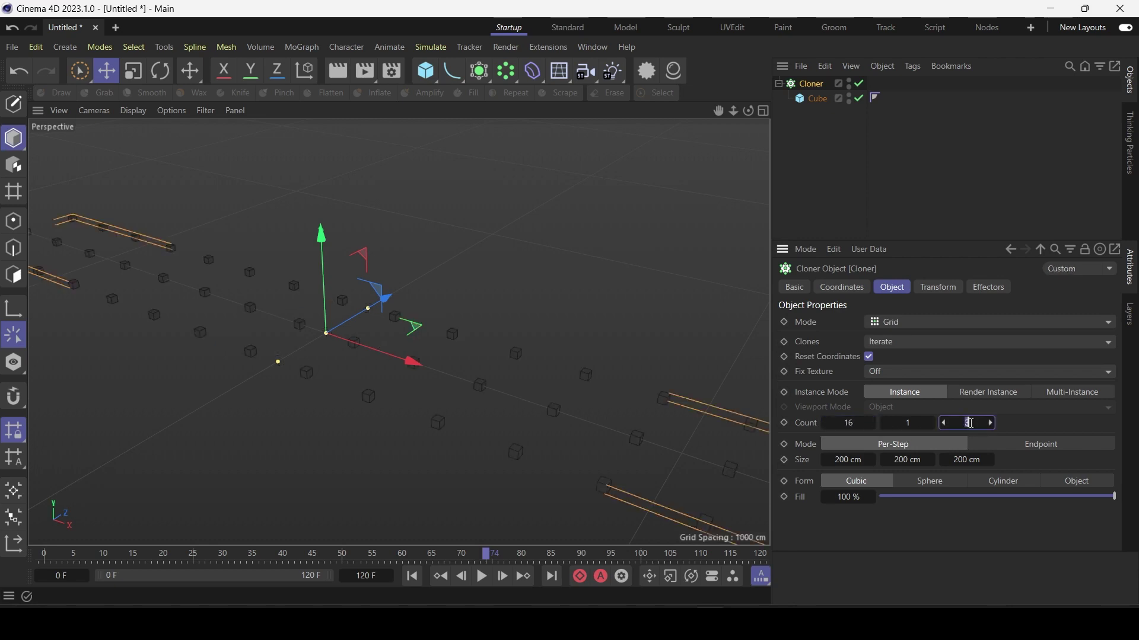
pyautogui.write('16')
pyautogui.press('Return')
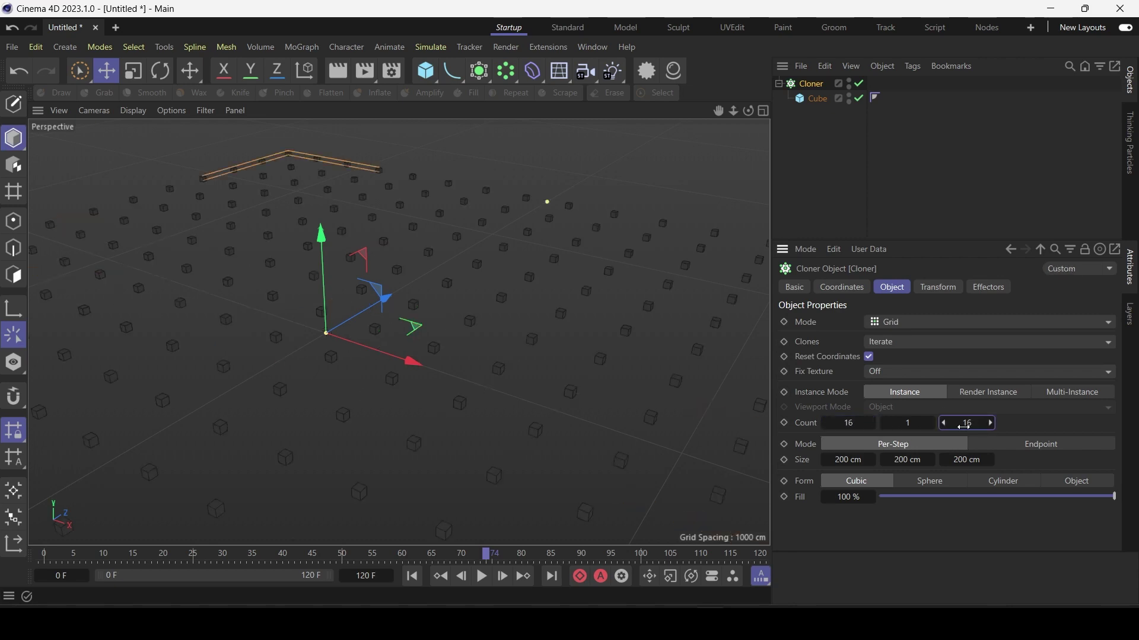
# Step: Switch to Endpoint mode with 33 × 20 clones, stretching the grid to about 1676 × 1534 cm
pyautogui.moveTo(546, 201); pyautogui.dragTo(460, 315)
pyautogui.keyDown('alt'); pyautogui.moveTo(685, 121); pyautogui.dragTo(174, 217); pyautogui.keyUp('alt')
pyautogui.moveTo(87, 247); pyautogui.dragTo(212, 290)
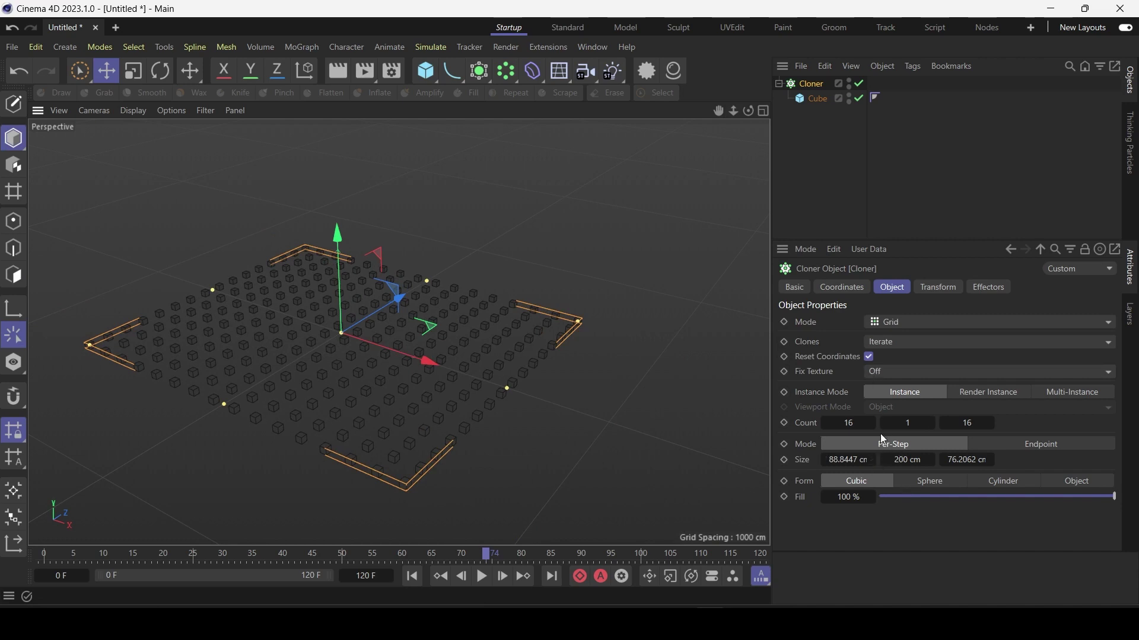
pyautogui.moveTo(870, 423)
pyautogui.mouseDown()
pyautogui.moveTo(895, 423)
pyautogui.moveTo(878, 423)
pyautogui.mouseUp()
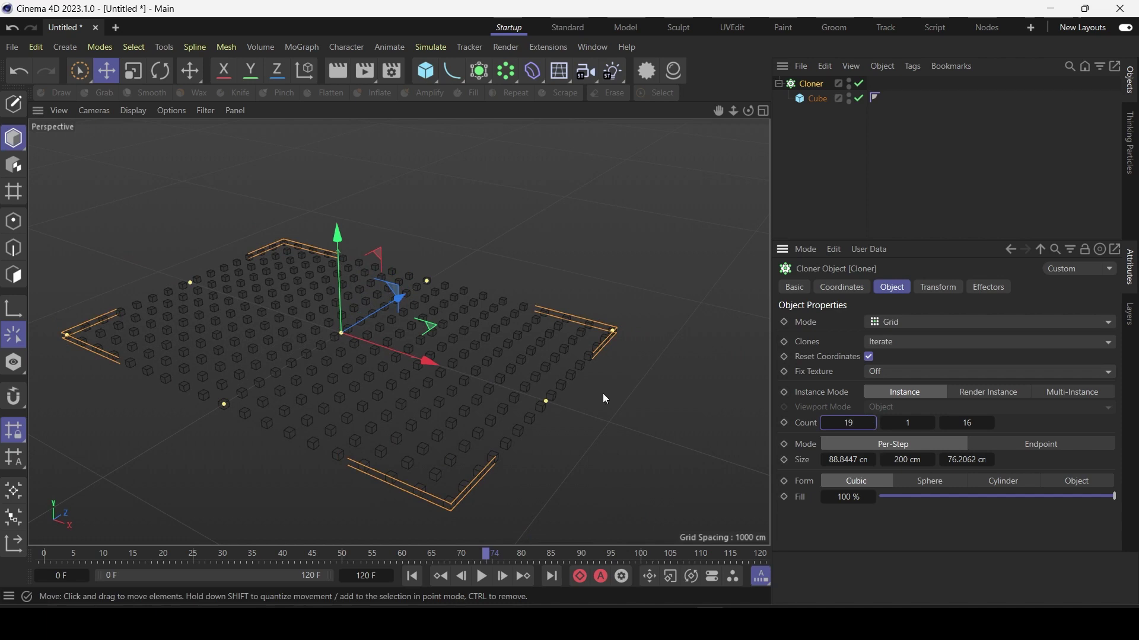
pyautogui.click(1037, 443)
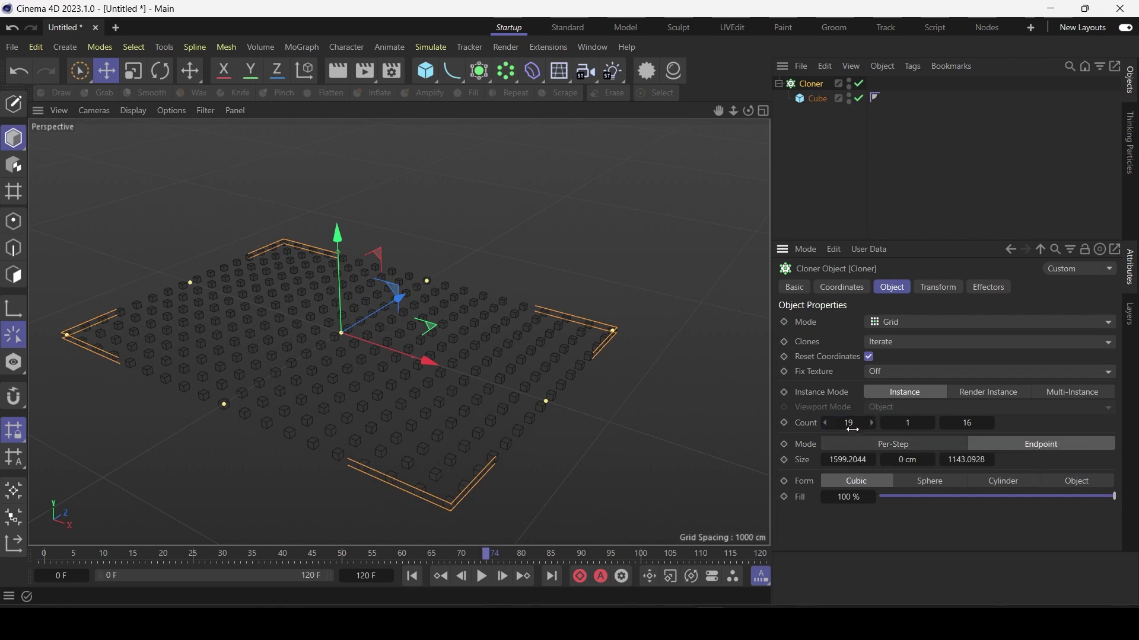
pyautogui.moveTo(852, 428); pyautogui.dragTo(893, 429)
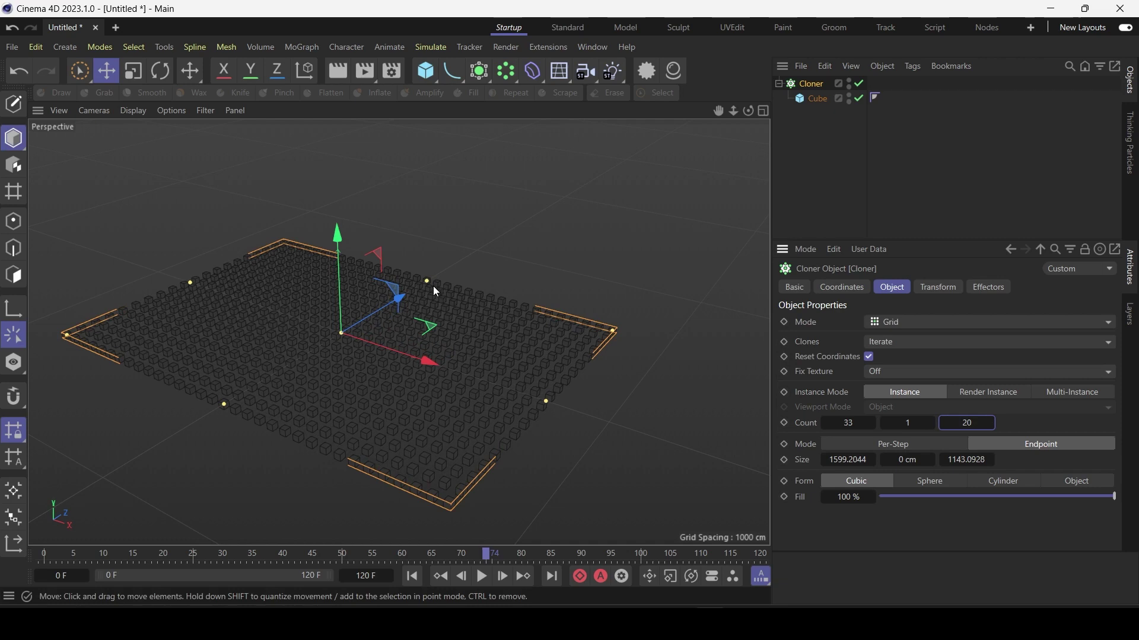
pyautogui.moveTo(433, 286); pyautogui.dragTo(461, 272)
pyautogui.moveTo(544, 401); pyautogui.dragTo(558, 407)
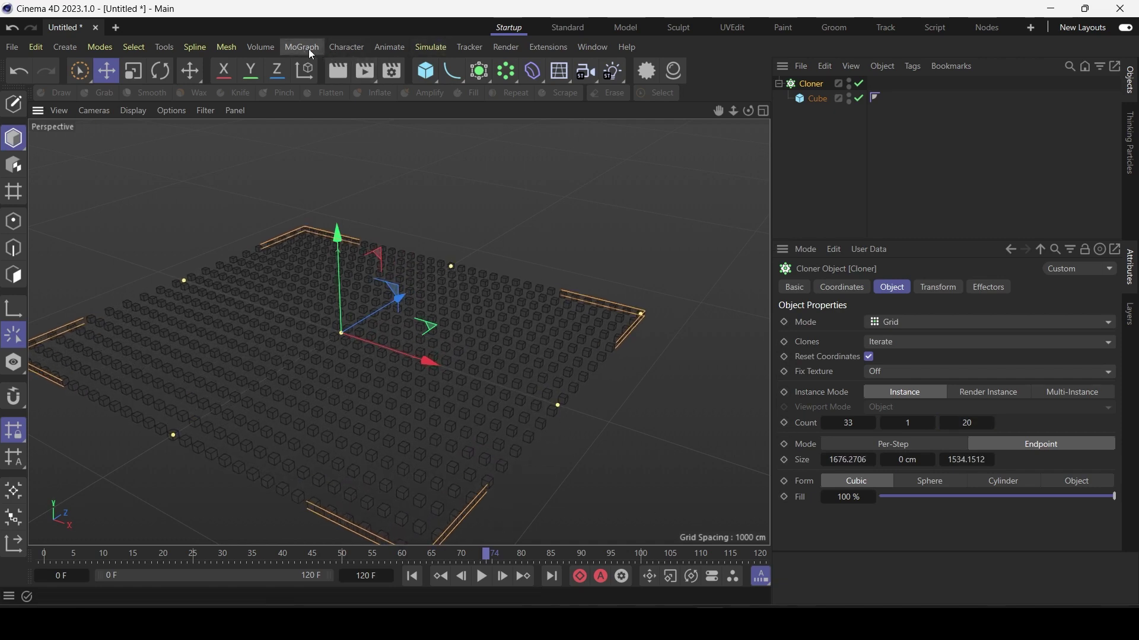
# Step: Add a Random effector to the selected Cloner
pyautogui.click(838, 148)
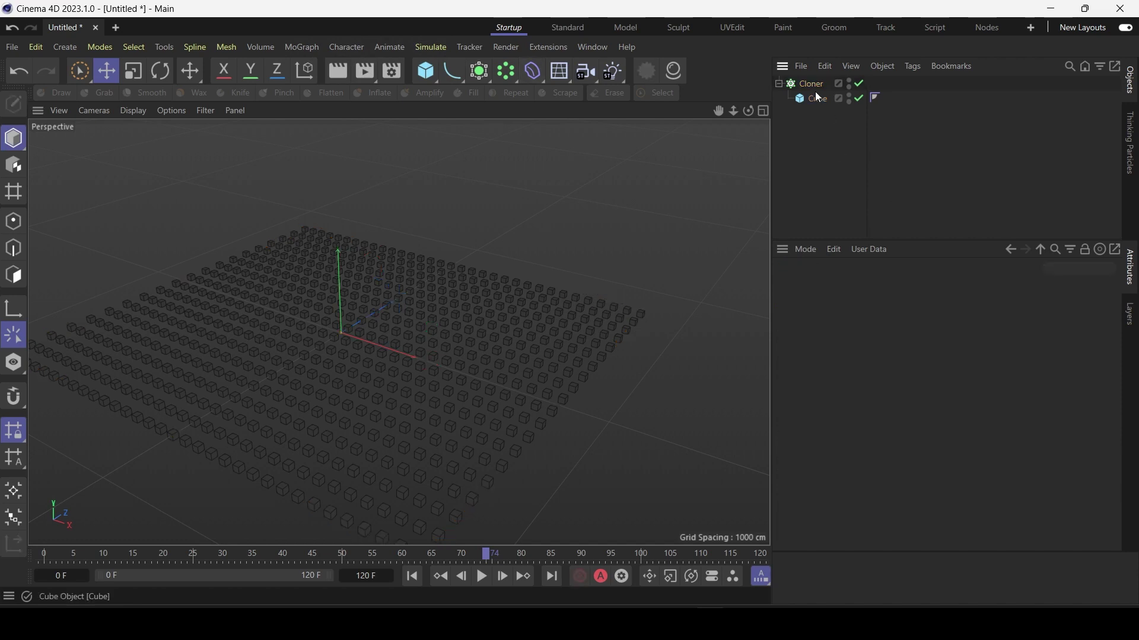
pyautogui.click(811, 84)
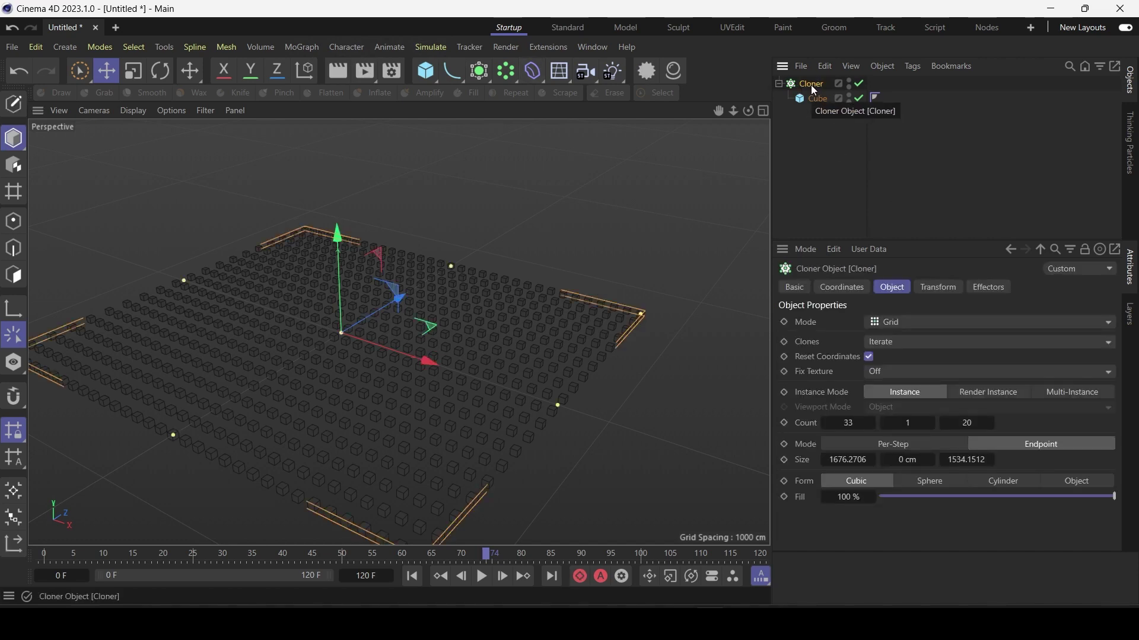
pyautogui.click(309, 49)
pyautogui.moveTo(319, 76)
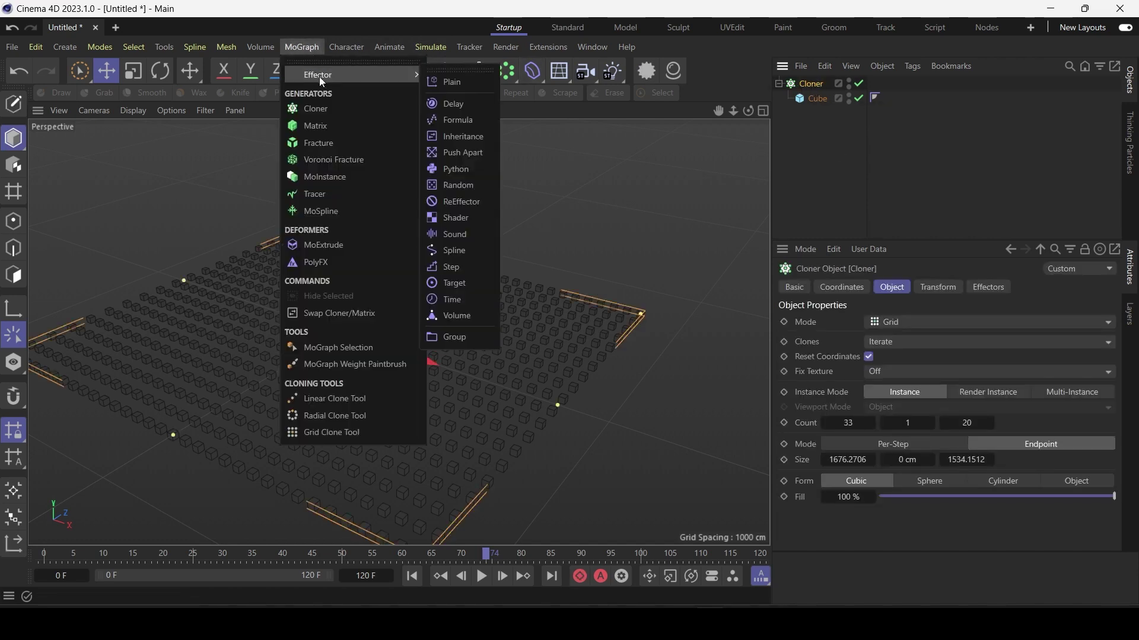
pyautogui.click(477, 187)
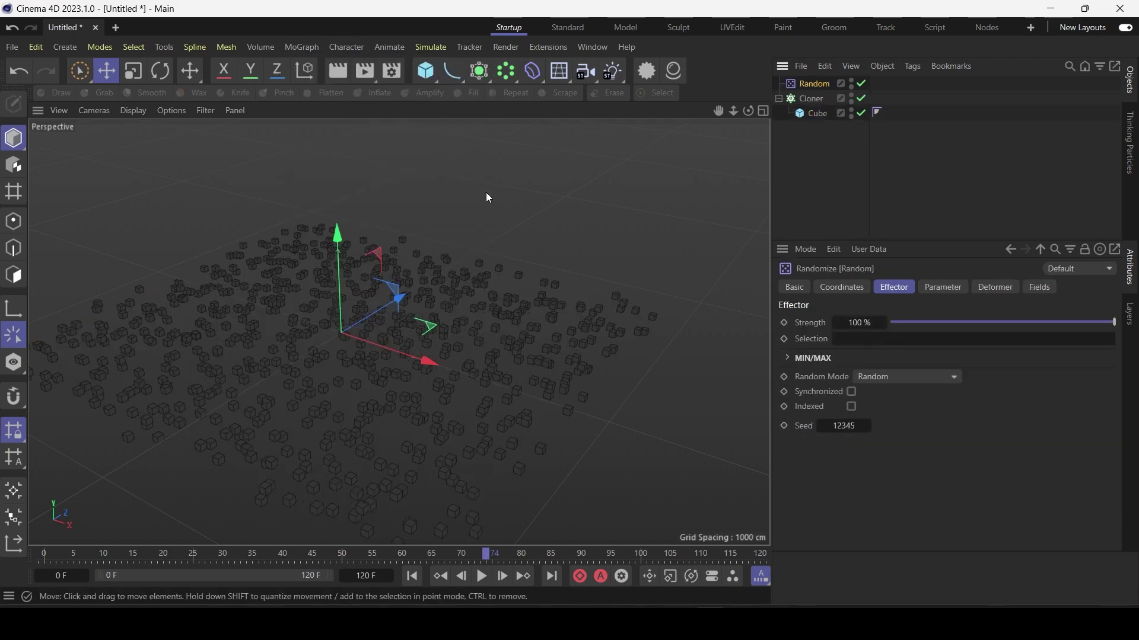
pyautogui.moveTo(419, 389)
pyautogui.keyDown('alt'); pyautogui.mouseDown()
pyautogui.moveTo(429, 336)
pyautogui.moveTo(418, 394)
pyautogui.mouseUp(); pyautogui.keyUp('alt')
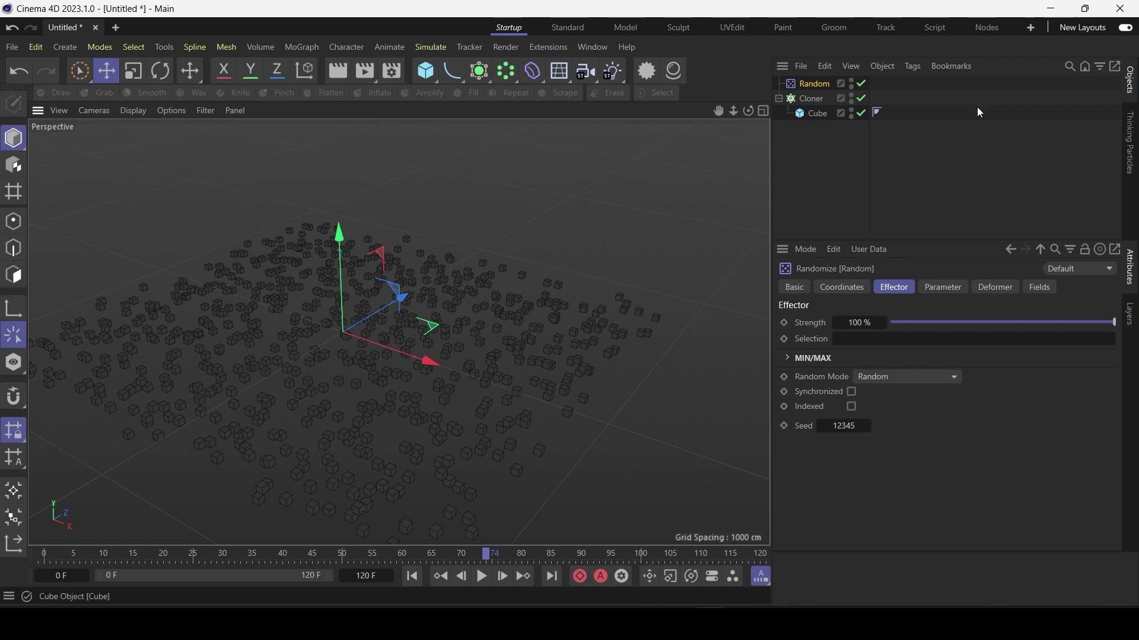
# Step: Disable random position and try absolute random scale of 4.06, then turn scale off
pyautogui.click(943, 288)
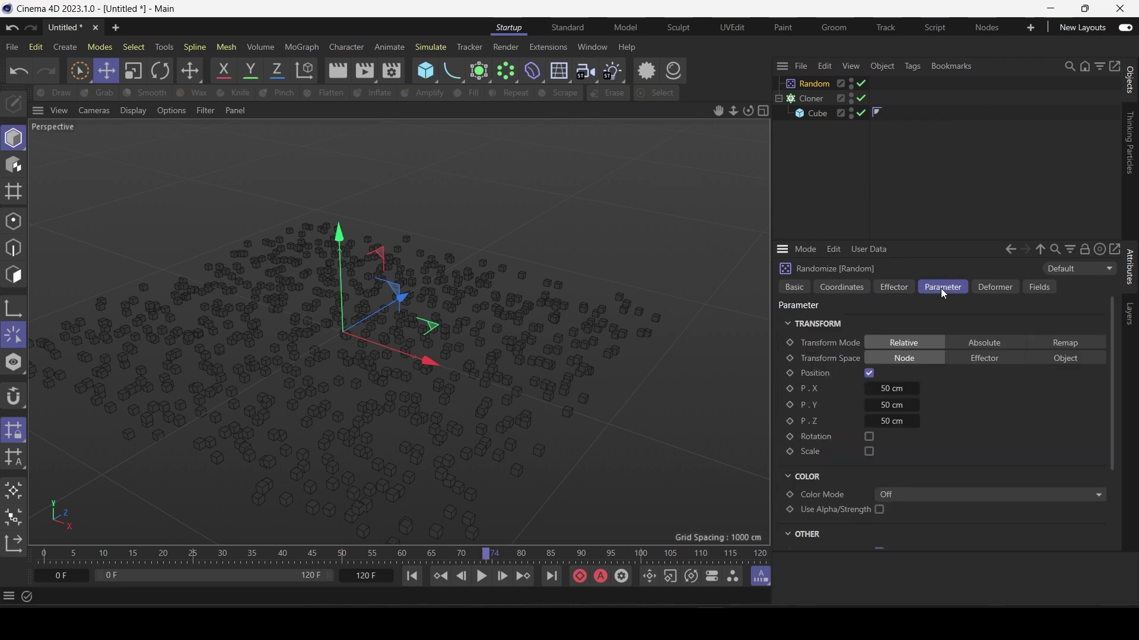
pyautogui.click(869, 374)
pyautogui.click(870, 404)
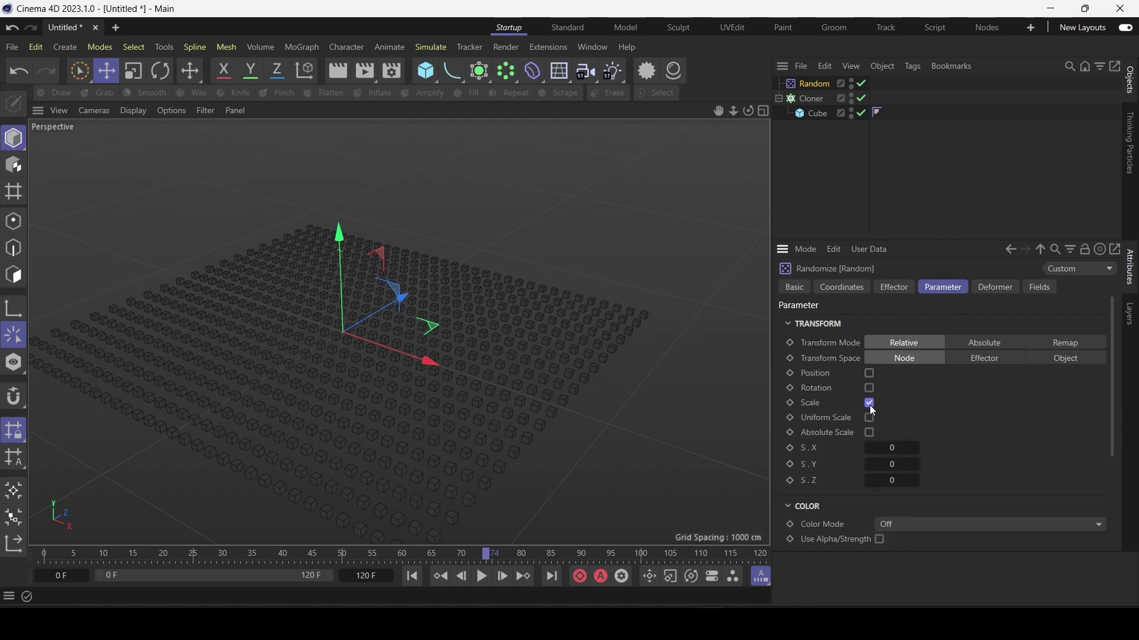
pyautogui.click(869, 432)
pyautogui.moveTo(893, 448)
pyautogui.mouseDown()
pyautogui.moveTo(919, 448)
pyautogui.moveTo(907, 448)
pyautogui.moveTo(912, 438)
pyautogui.mouseUp()
pyautogui.click(869, 404)
# Step: Enable random rotation at 106° heading and 67° pitch, and restore 50 cm position randomness
pyautogui.click(869, 389)
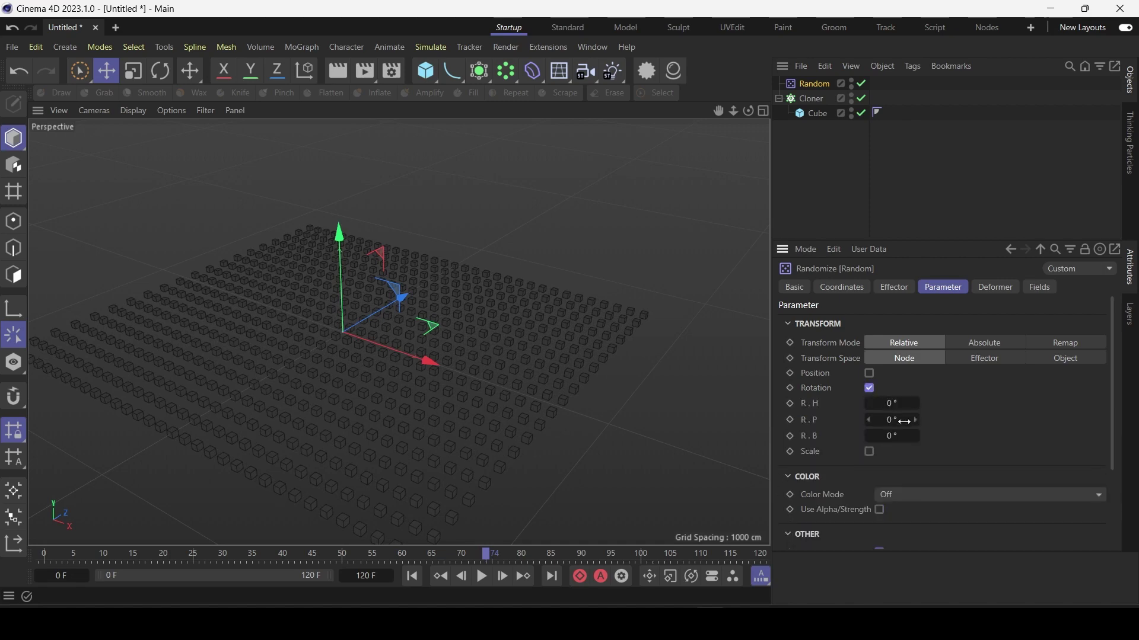
pyautogui.moveTo(900, 420)
pyautogui.mouseDown()
pyautogui.moveTo(916, 420)
pyautogui.moveTo(913, 403)
pyautogui.mouseUp()
pyautogui.scroll(6, 351, 377)
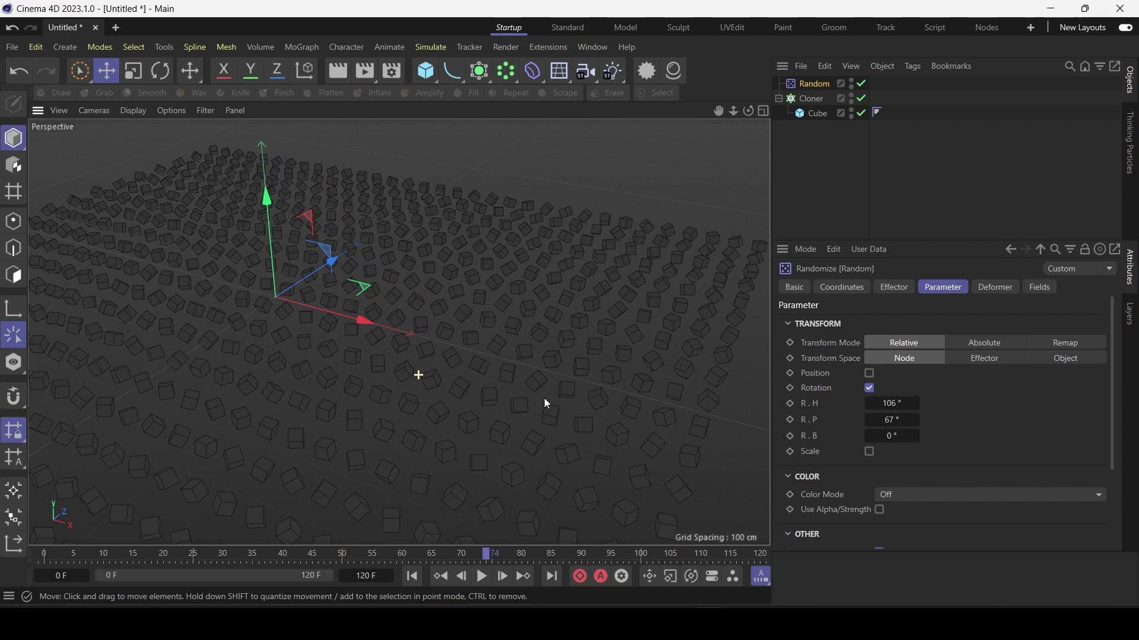
pyautogui.scroll(-1, 523, 396)
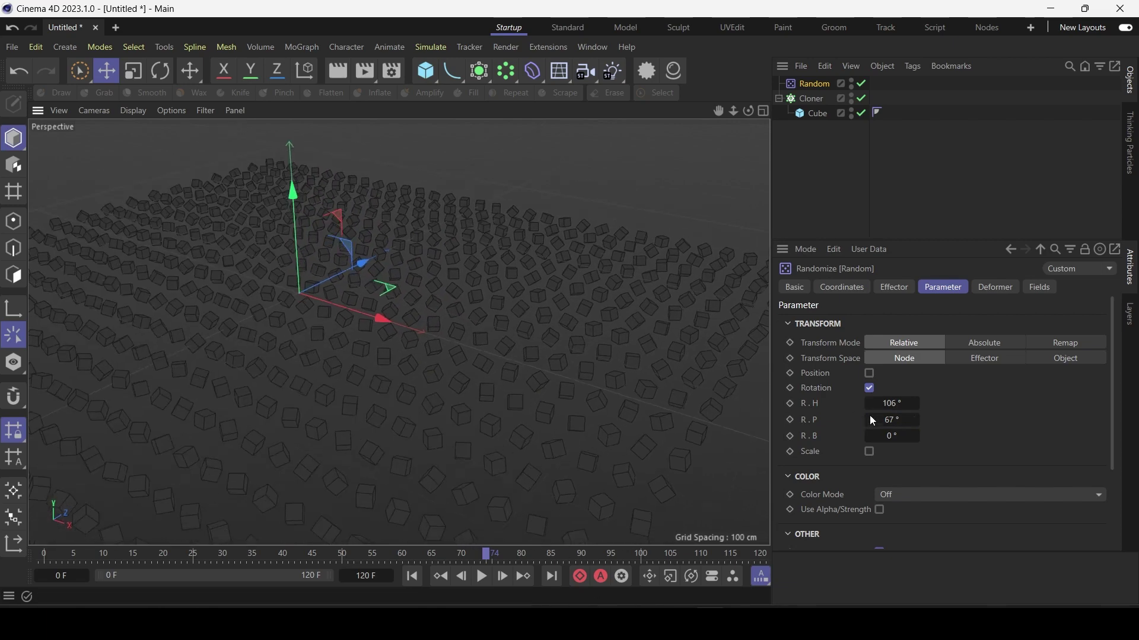
pyautogui.click(869, 374)
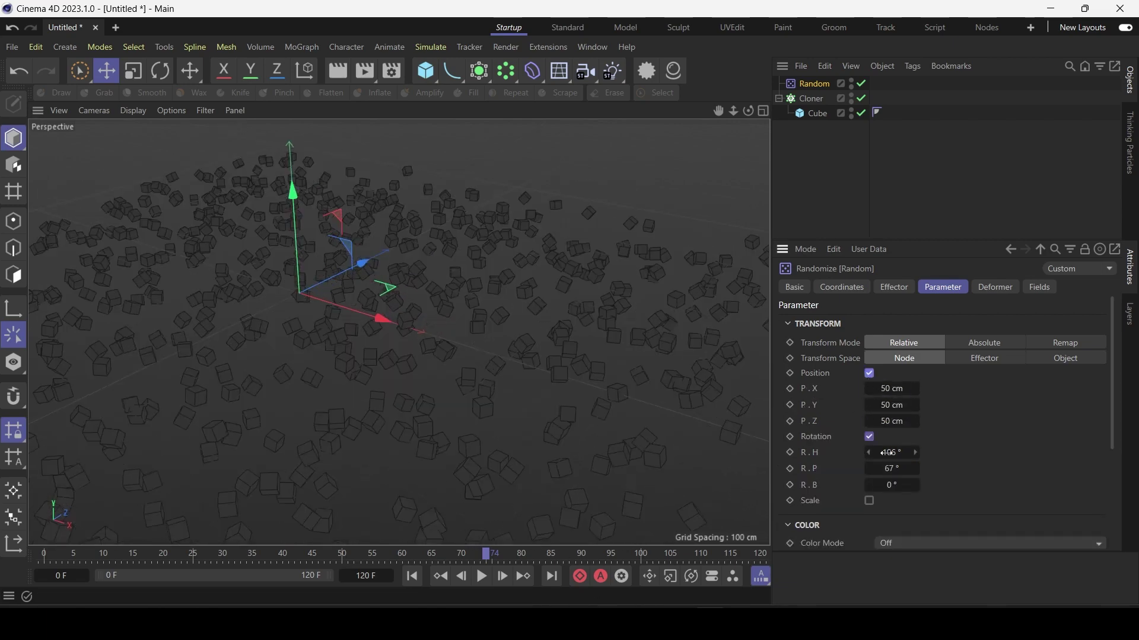
pyautogui.moveTo(735, 111)
pyautogui.mouseDown()
pyautogui.moveTo(699, 118)
pyautogui.moveTo(723, 116)
pyautogui.mouseUp()
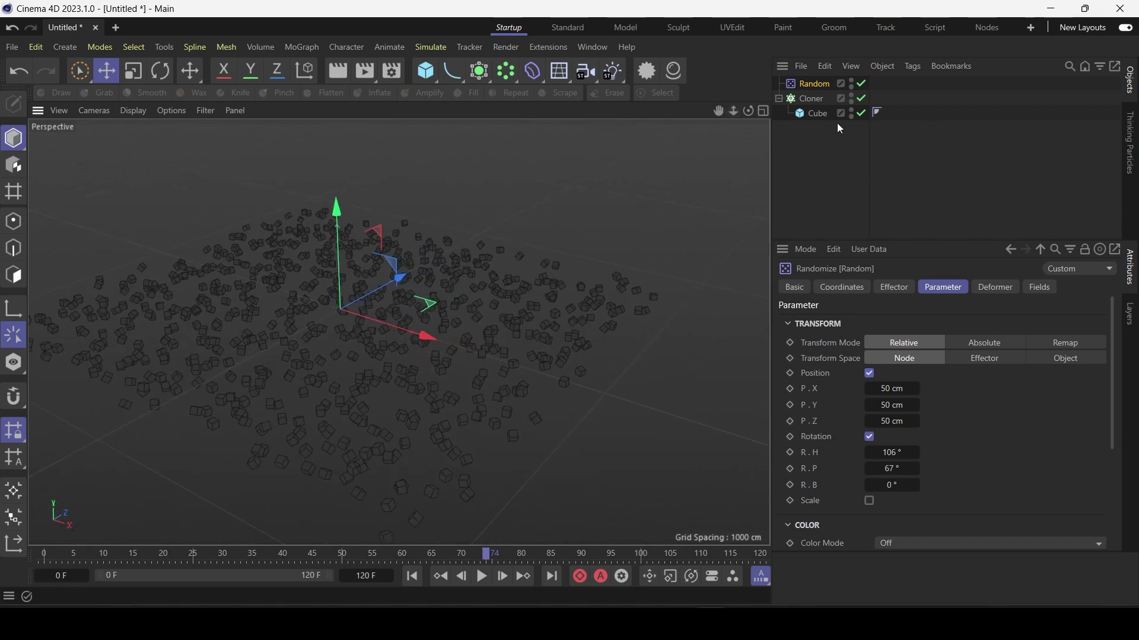
pyautogui.click(813, 101)
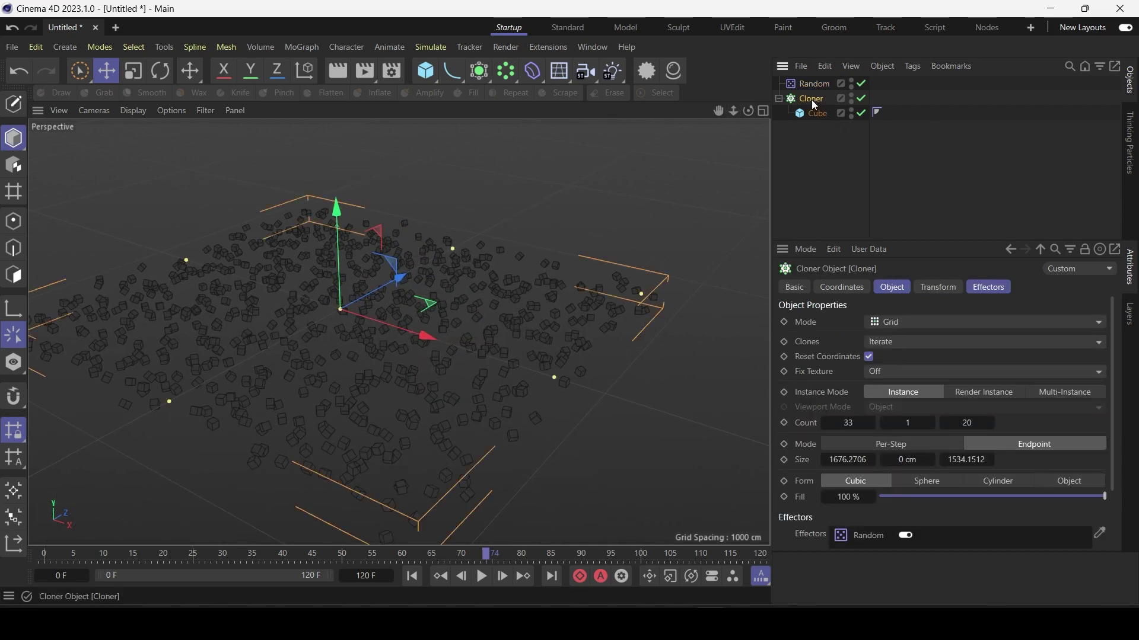
pyautogui.click(993, 292)
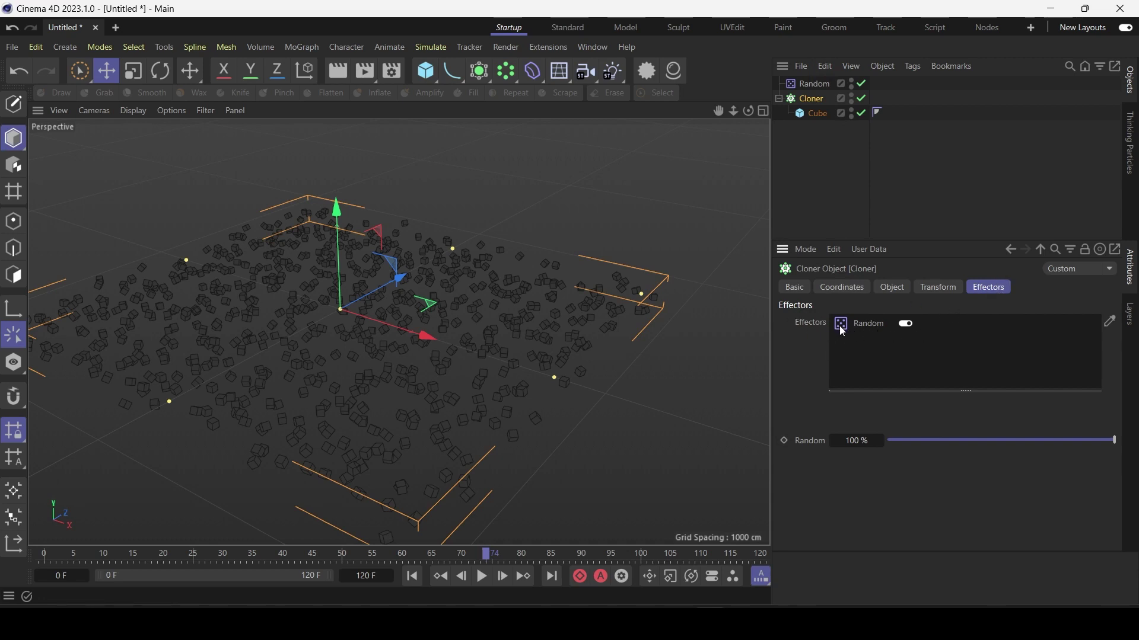
pyautogui.press('Delete')
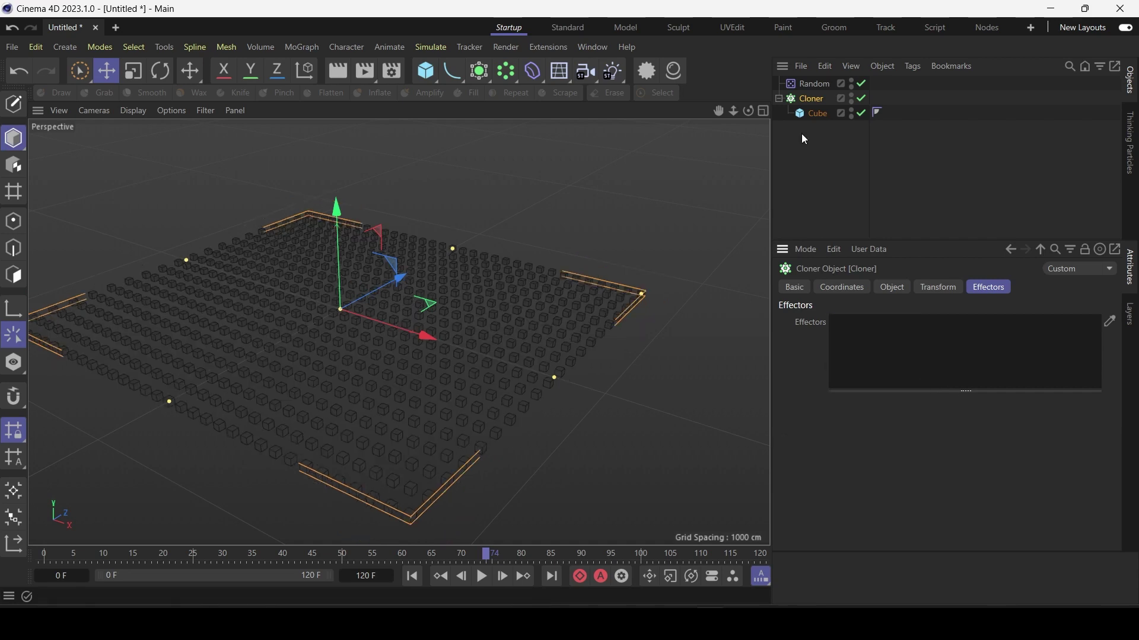
pyautogui.click(812, 84)
pyautogui.click(822, 100)
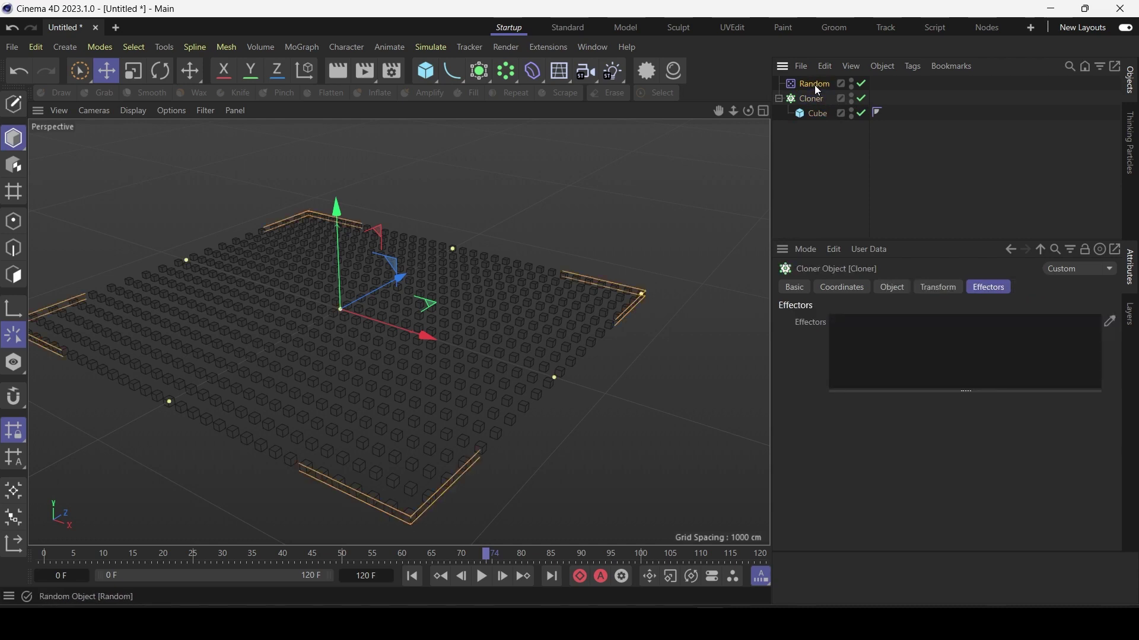
pyautogui.moveTo(814, 85); pyautogui.dragTo(937, 360)
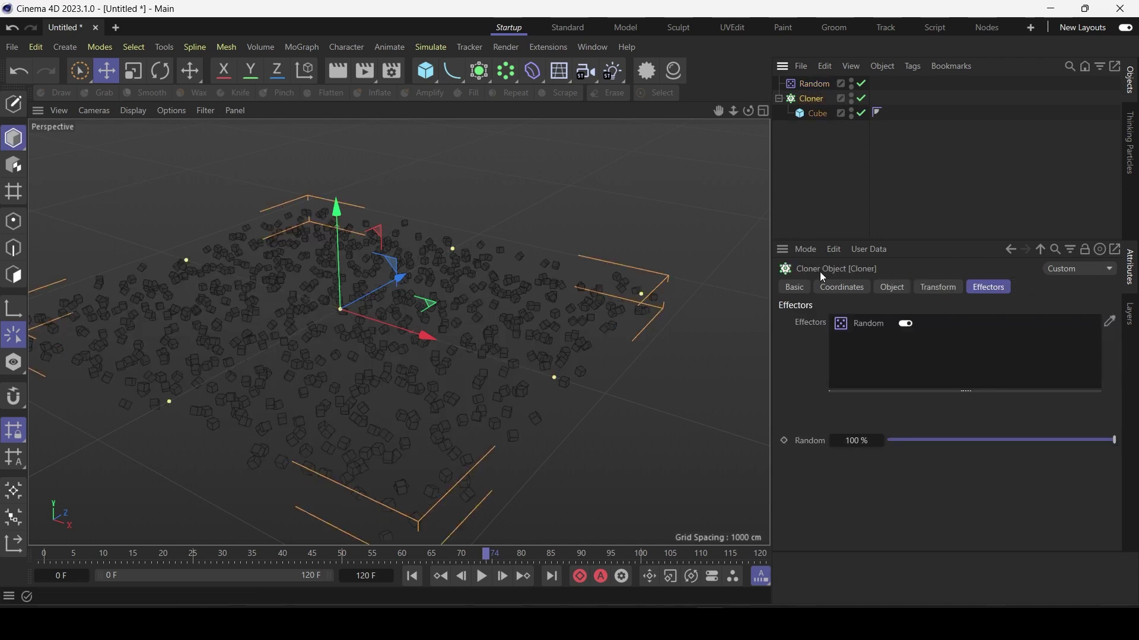
pyautogui.click(824, 84)
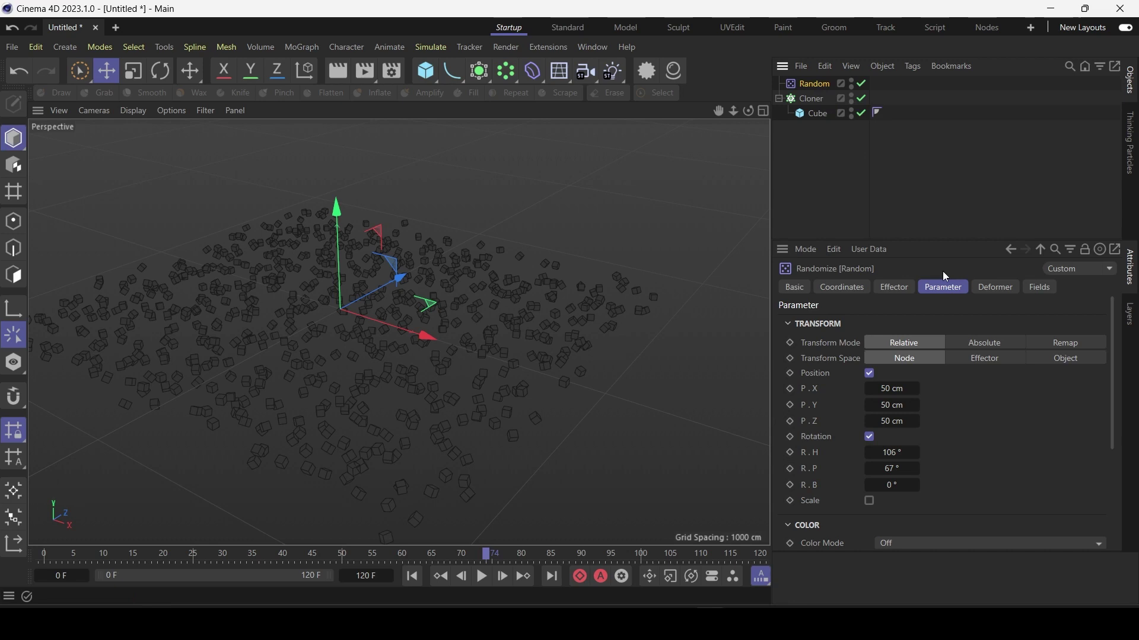
# Step: Add a Spherical Field to the Random effector's Fields list
pyautogui.click(1051, 291)
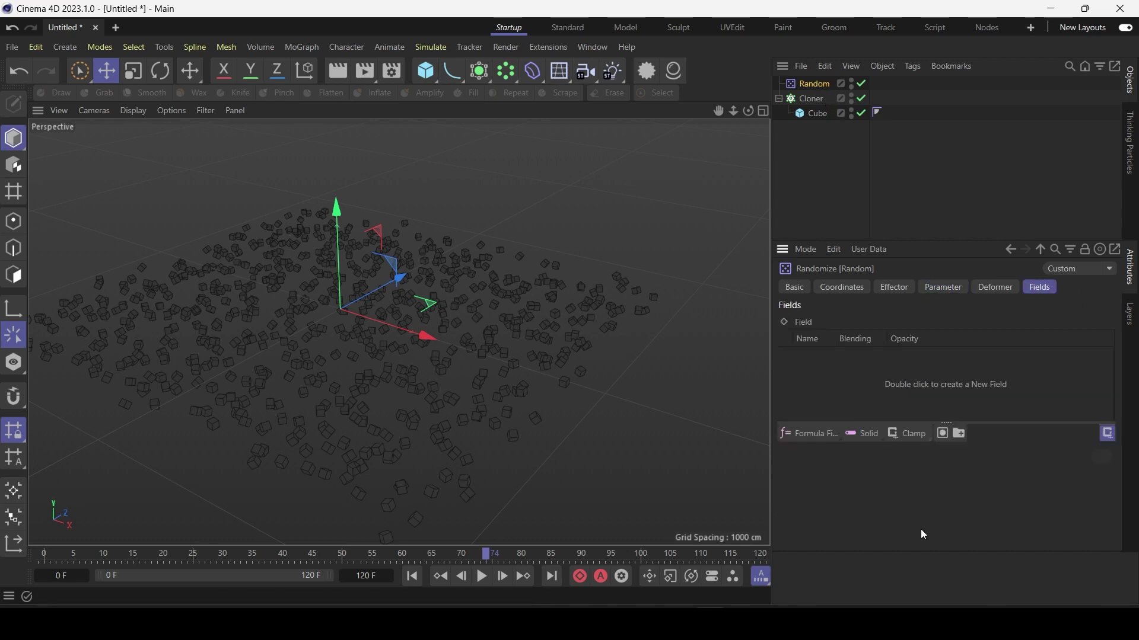
pyautogui.click(817, 435)
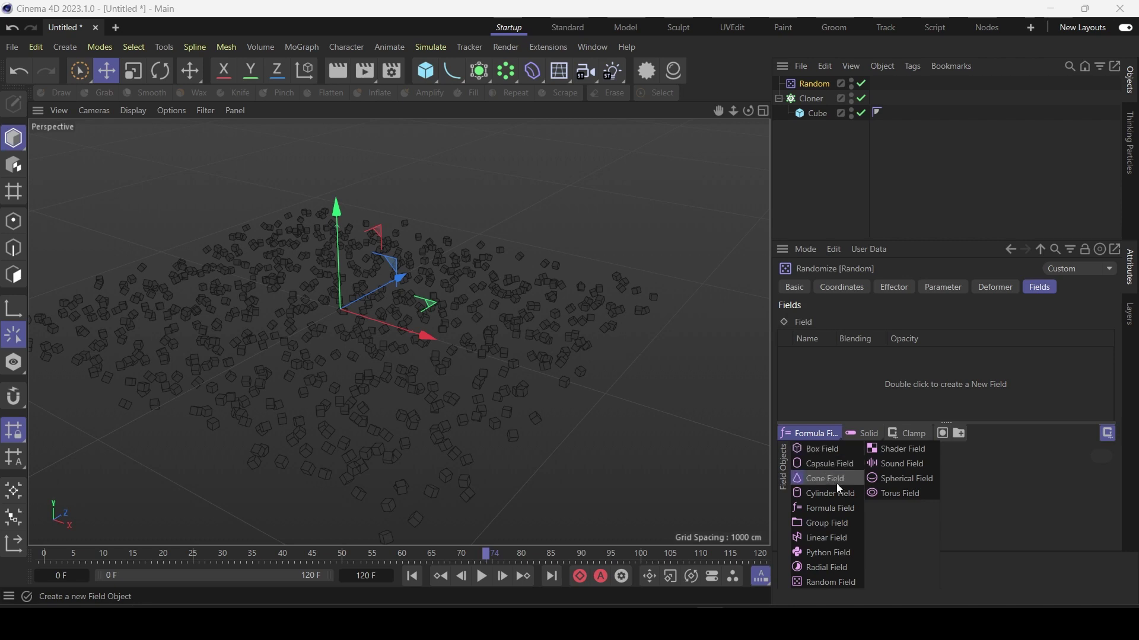
pyautogui.click(895, 482)
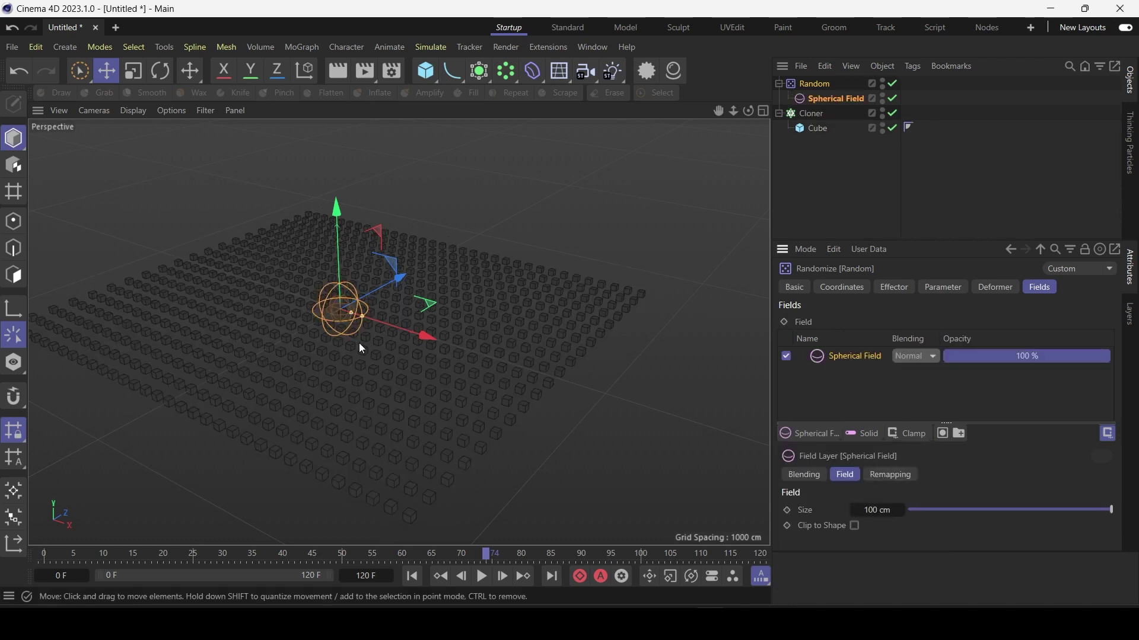
# Step: Enlarge the sphere to about 496.8 cm and position it over part of the cube grid
pyautogui.moveTo(361, 317); pyautogui.dragTo(568, 383)
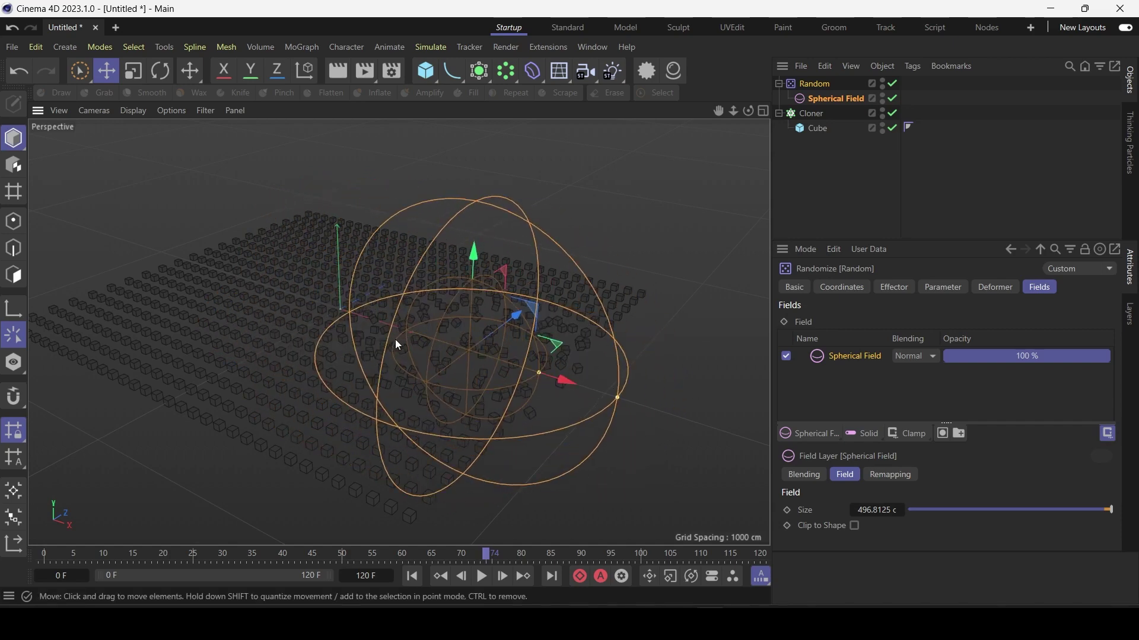
pyautogui.moveTo(571, 375); pyautogui.dragTo(553, 460)
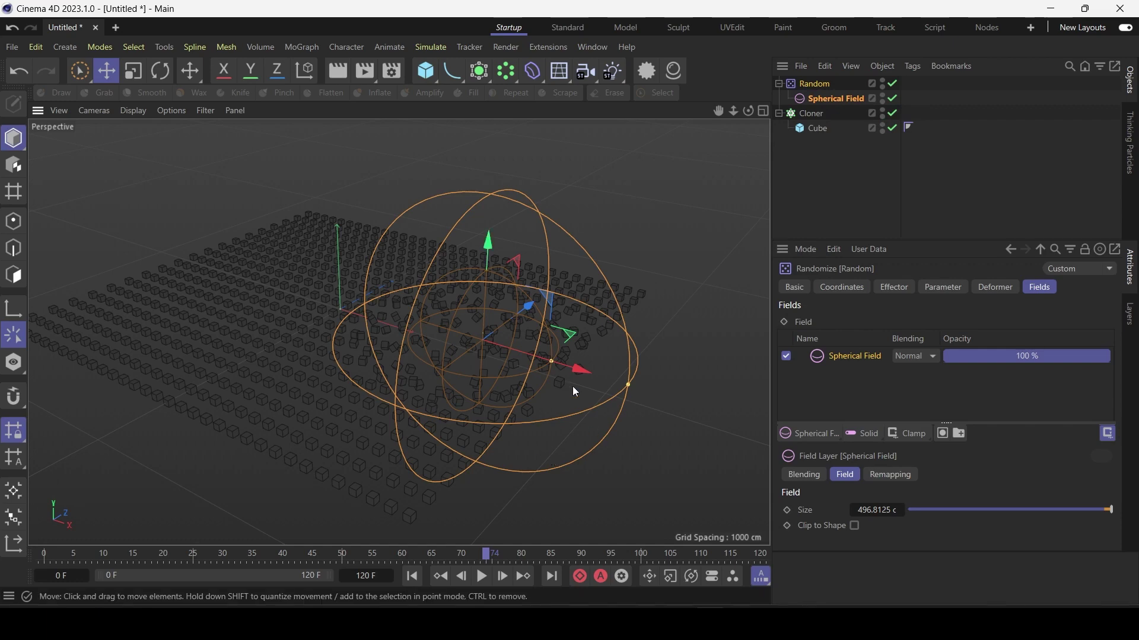
pyautogui.moveTo(580, 371); pyautogui.dragTo(564, 401)
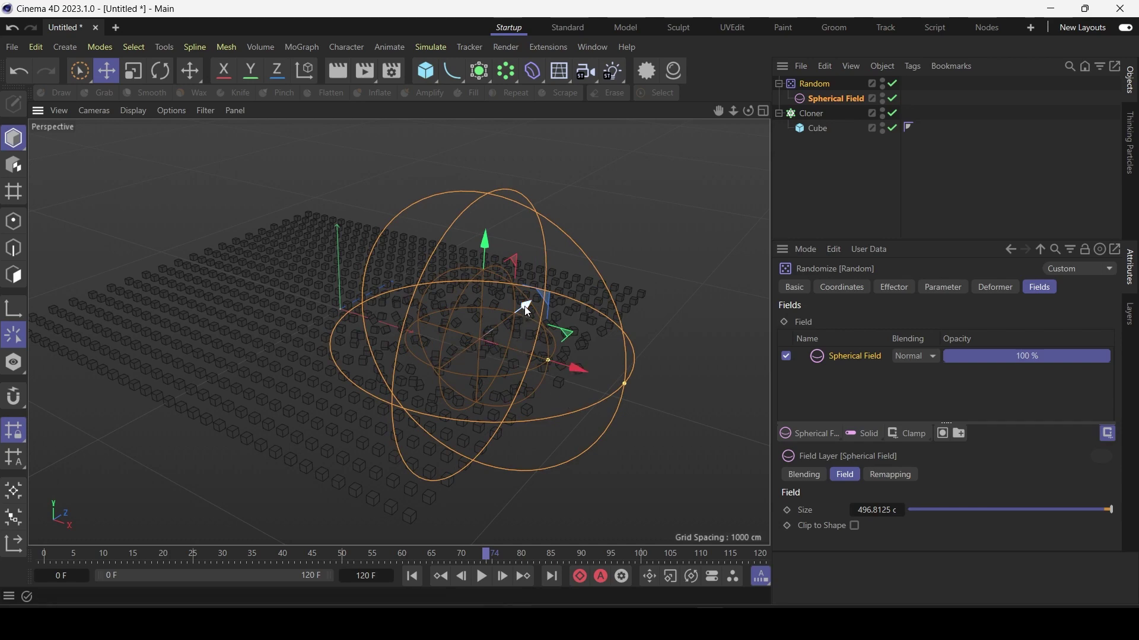
pyautogui.moveTo(524, 306)
pyautogui.mouseDown()
pyautogui.moveTo(418, 394)
pyautogui.moveTo(534, 300)
pyautogui.mouseUp()
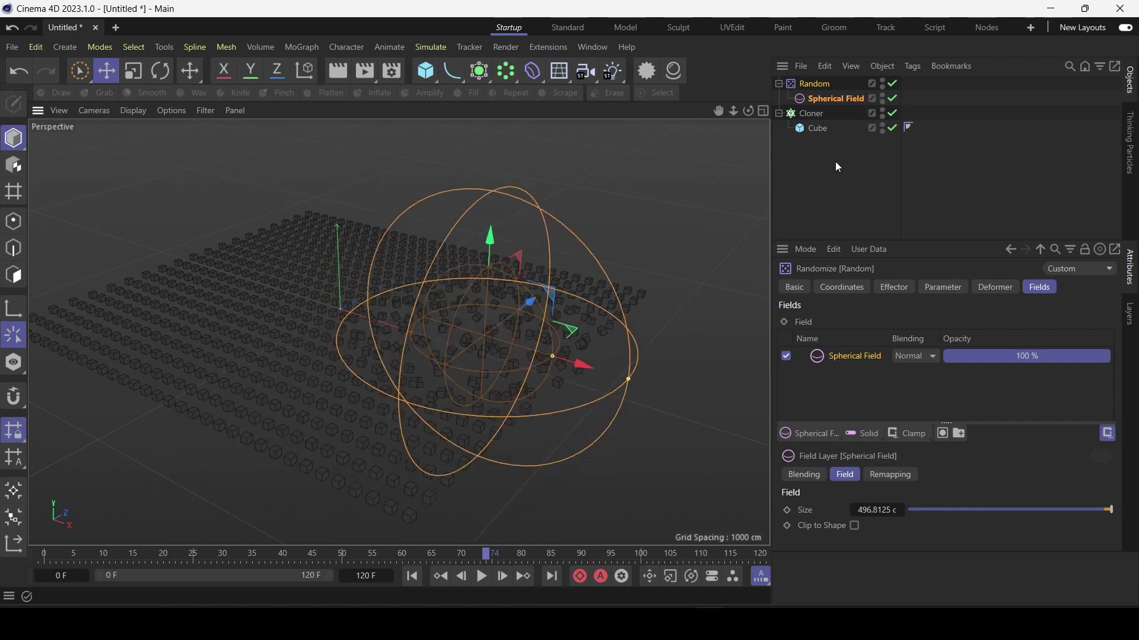
pyautogui.moveTo(585, 375); pyautogui.dragTo(544, 366)
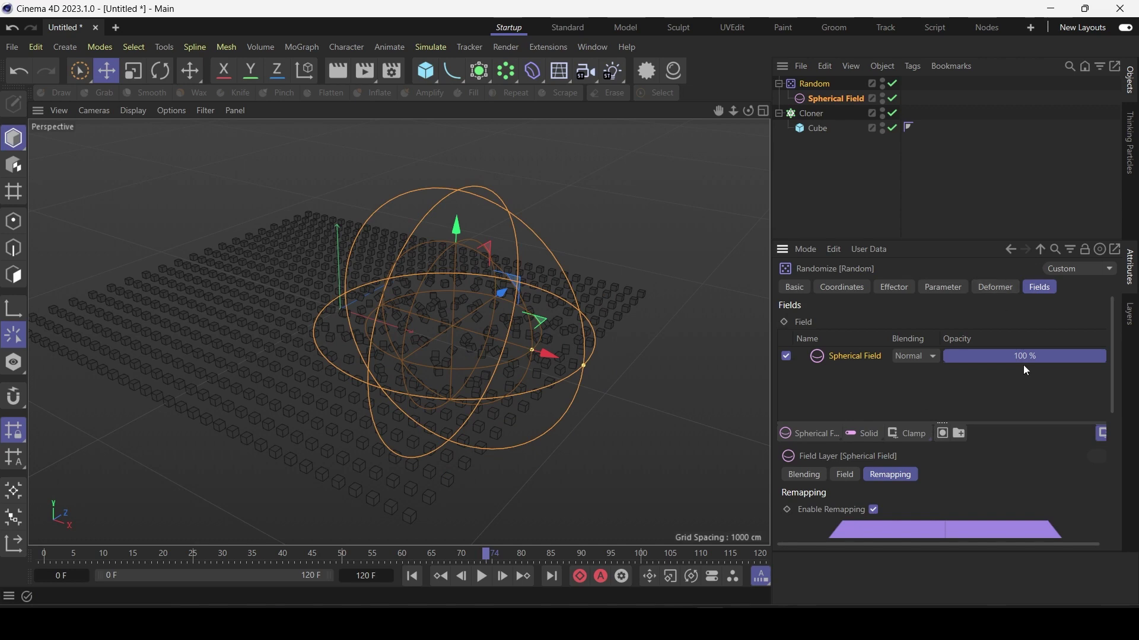
# Step: Add a Random Field to the Random effector's field layers
pyautogui.click(814, 437)
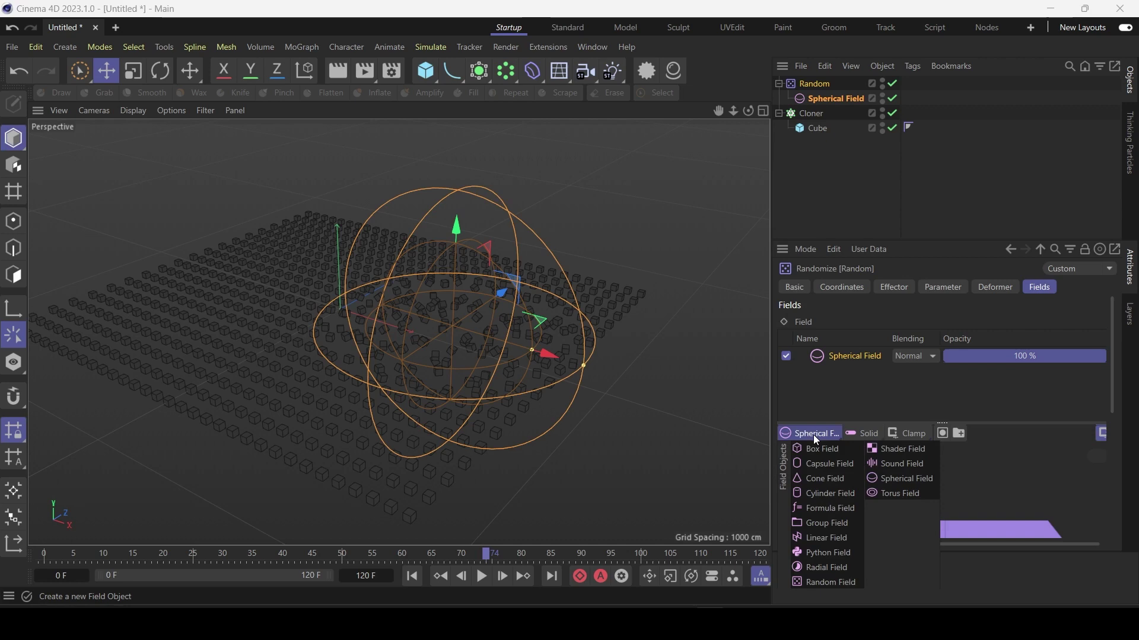
pyautogui.click(843, 583)
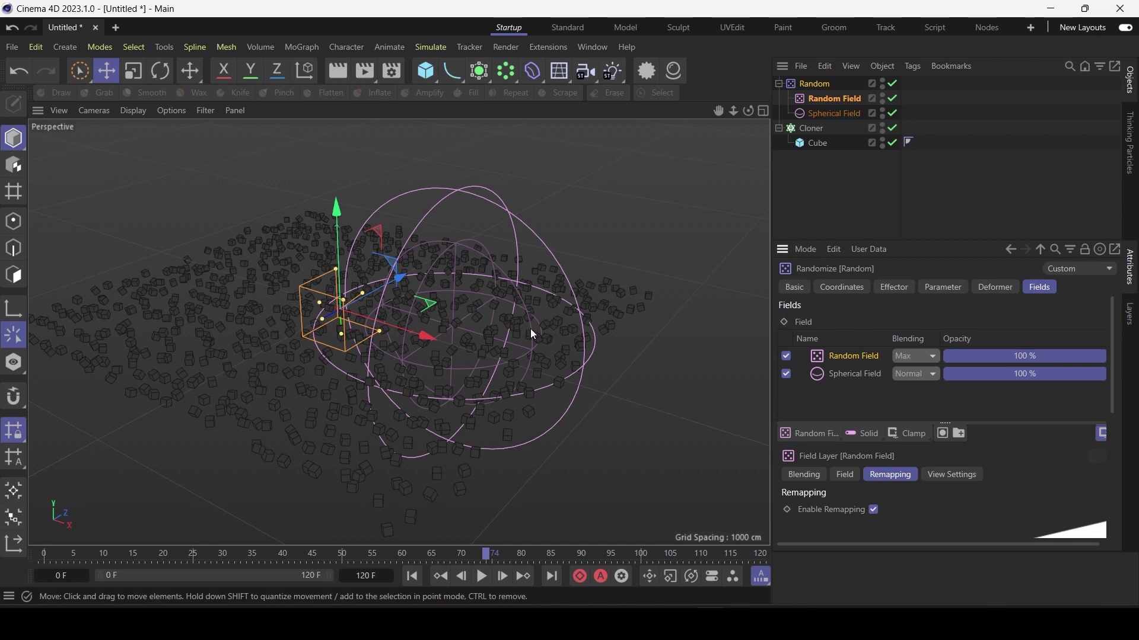
pyautogui.click(823, 99)
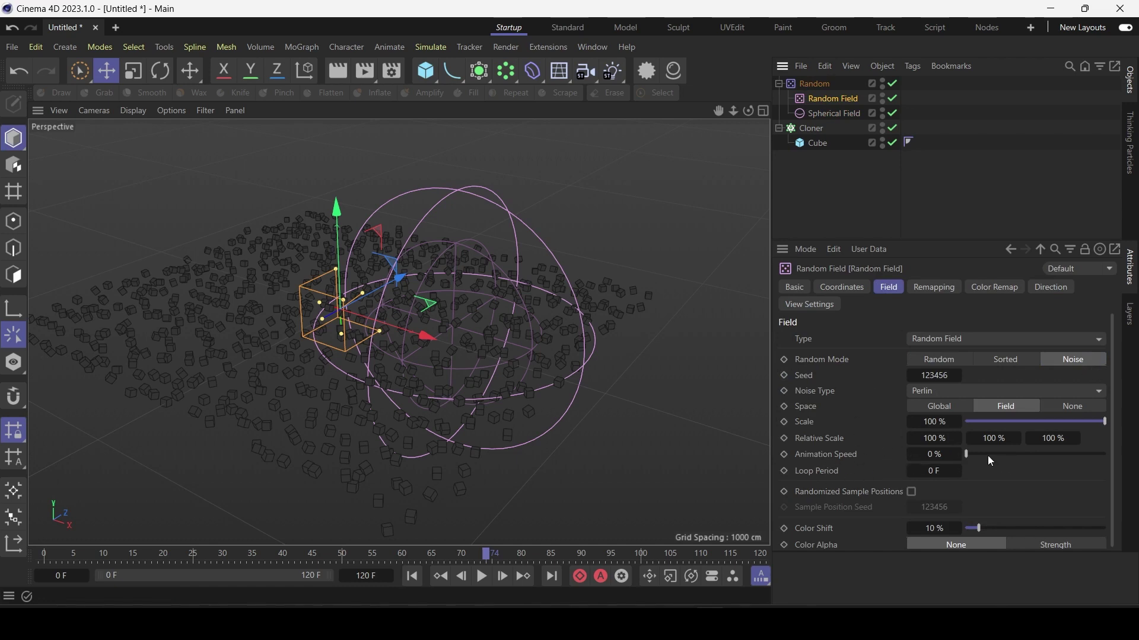
# Step: Set the Random Field's animation speed to 100% and play the animation
pyautogui.moveTo(988, 456); pyautogui.dragTo(1040, 460)
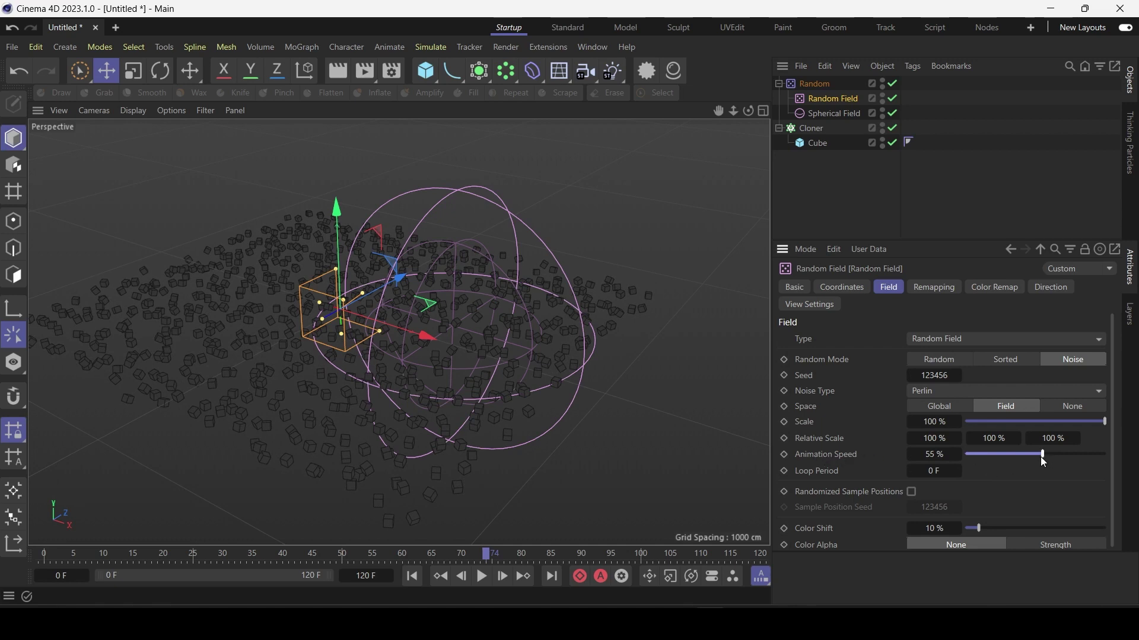
pyautogui.moveTo(1041, 457); pyautogui.dragTo(1059, 465)
pyautogui.click(413, 577)
pyautogui.click(482, 578)
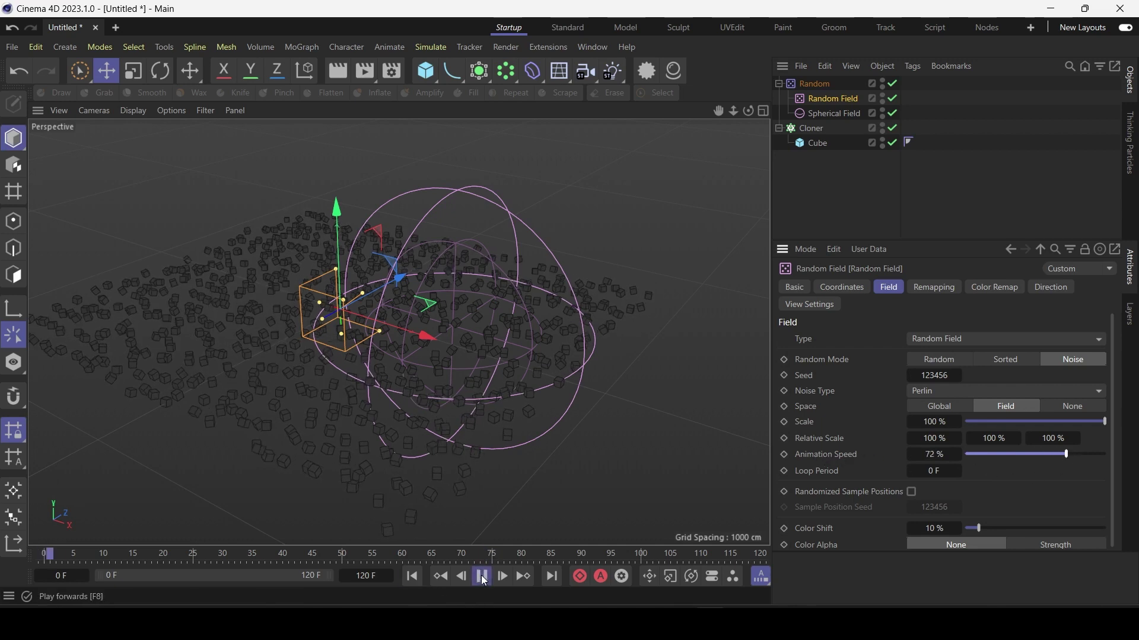
pyautogui.scroll(6, 368, 311)
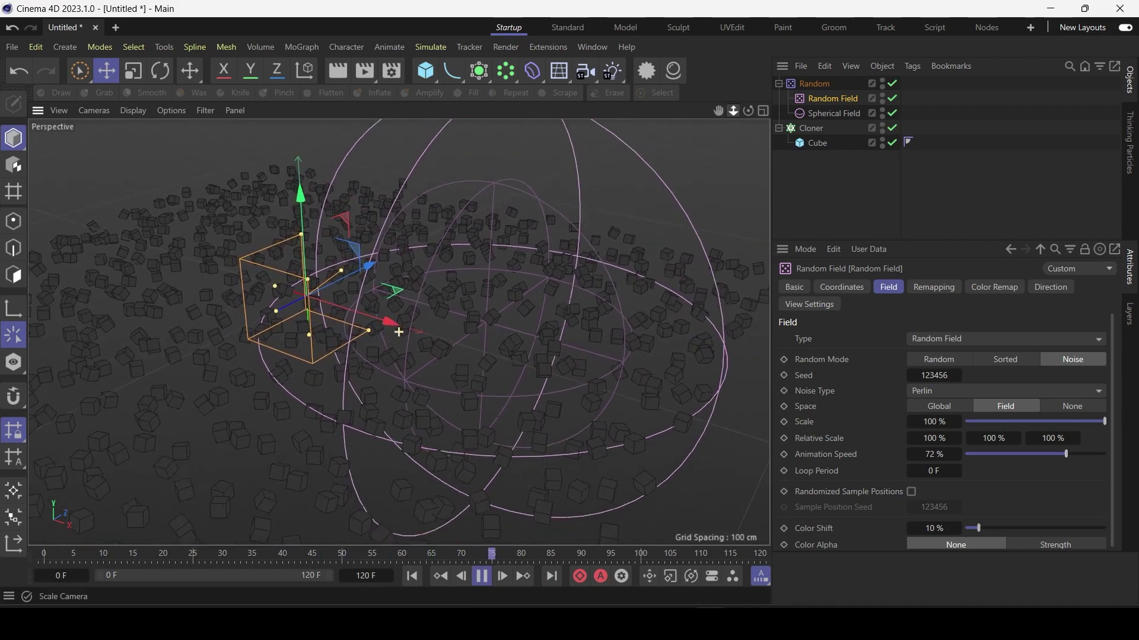
pyautogui.scroll(-2, 398, 332)
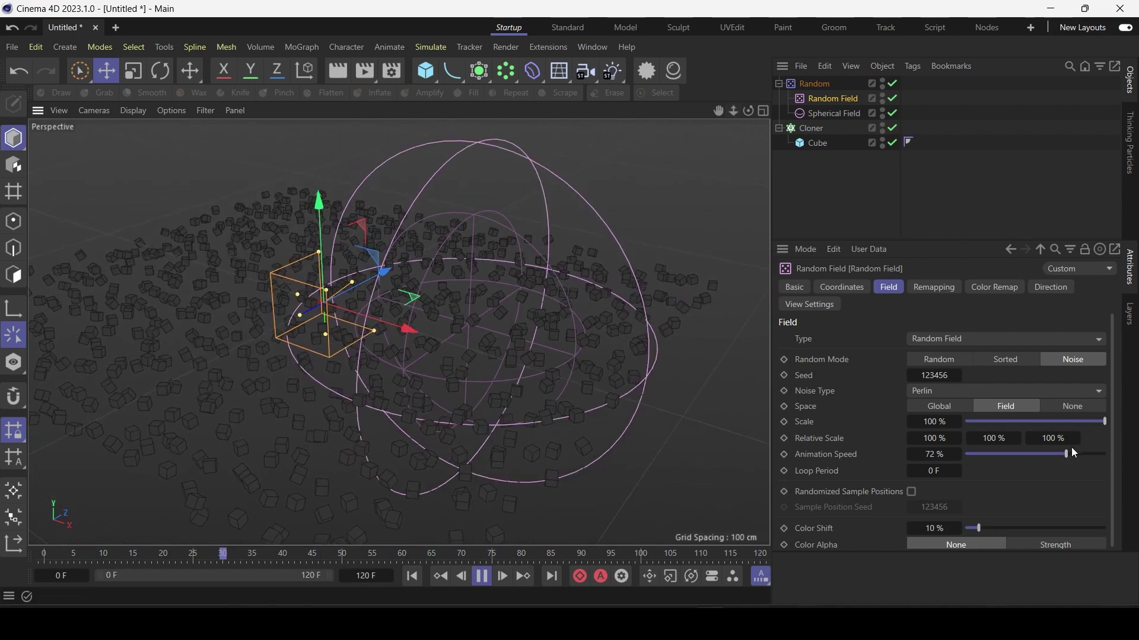
pyautogui.moveTo(1088, 458); pyautogui.dragTo(1107, 456)
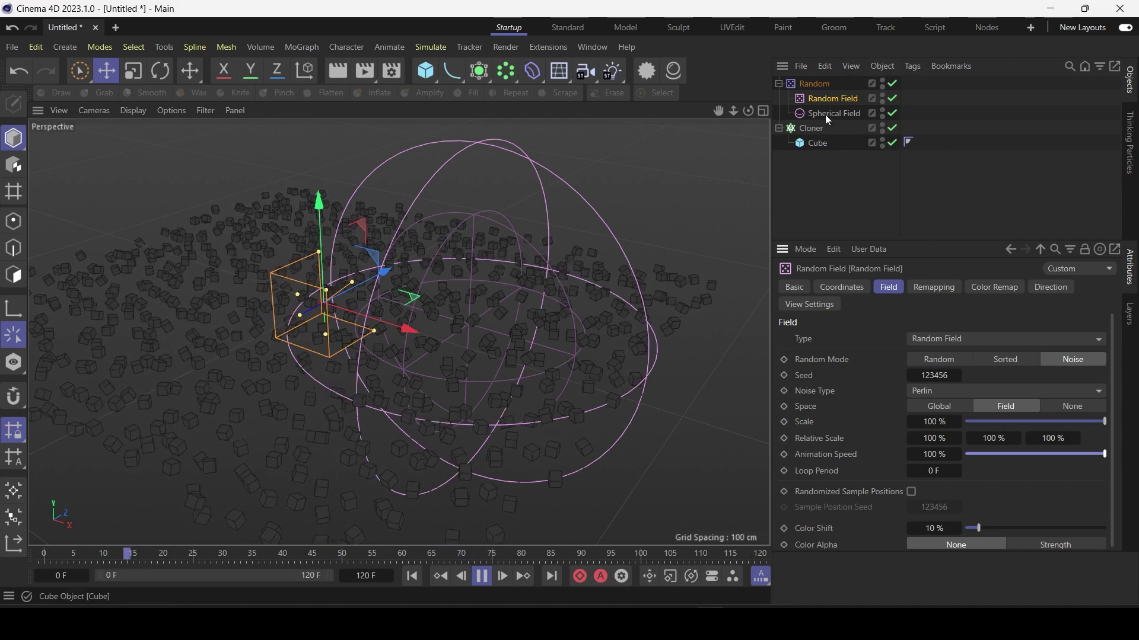
# Step: Place the Spherical Field above the Random Field with Clip blending, then move the sphere left and forward
pyautogui.click(822, 86)
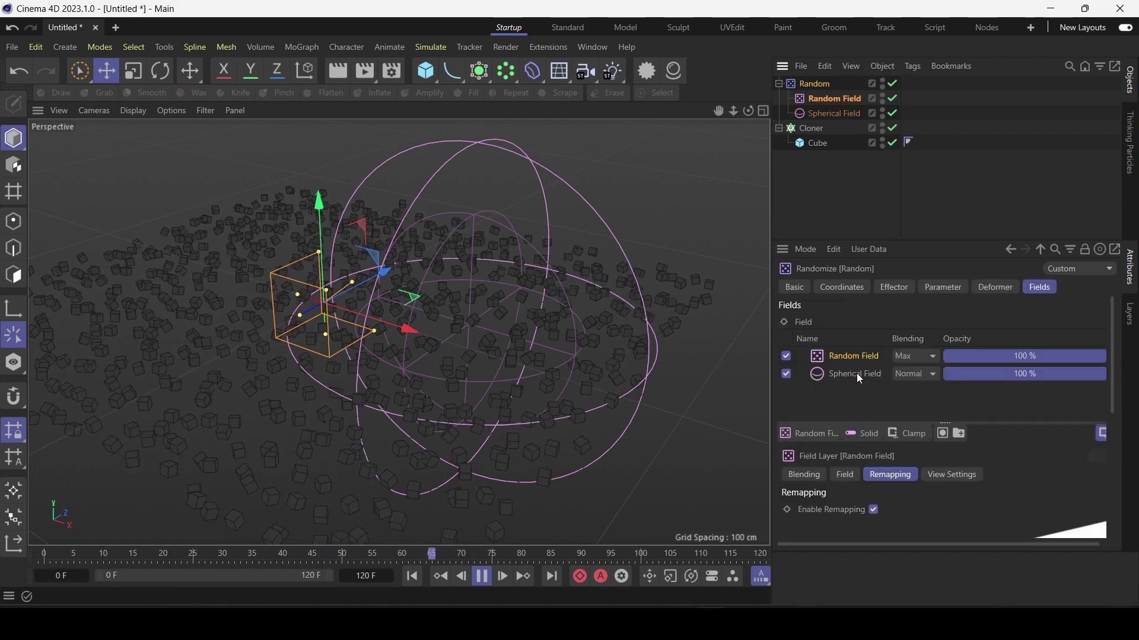
pyautogui.click(848, 375)
pyautogui.moveTo(844, 375); pyautogui.dragTo(857, 351)
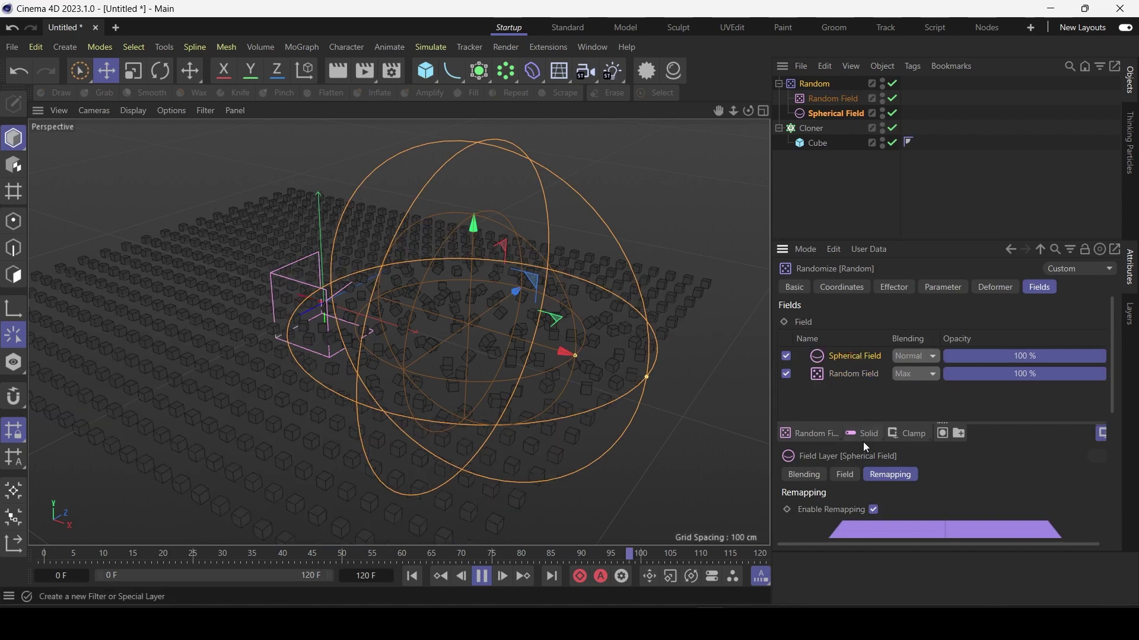
pyautogui.click(915, 356)
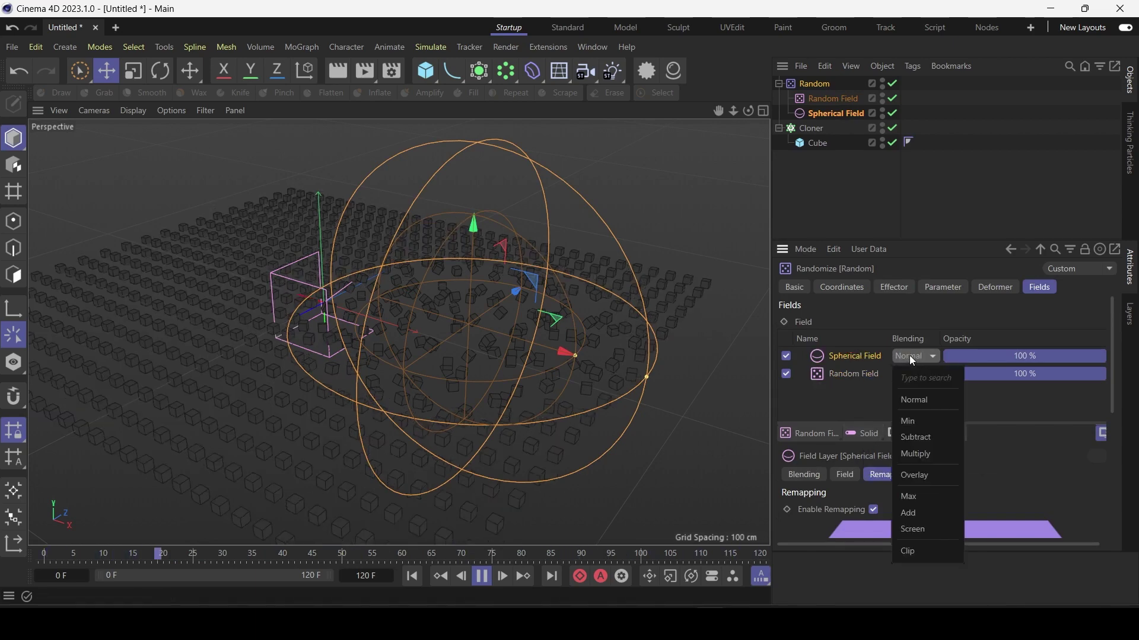
pyautogui.click(916, 550)
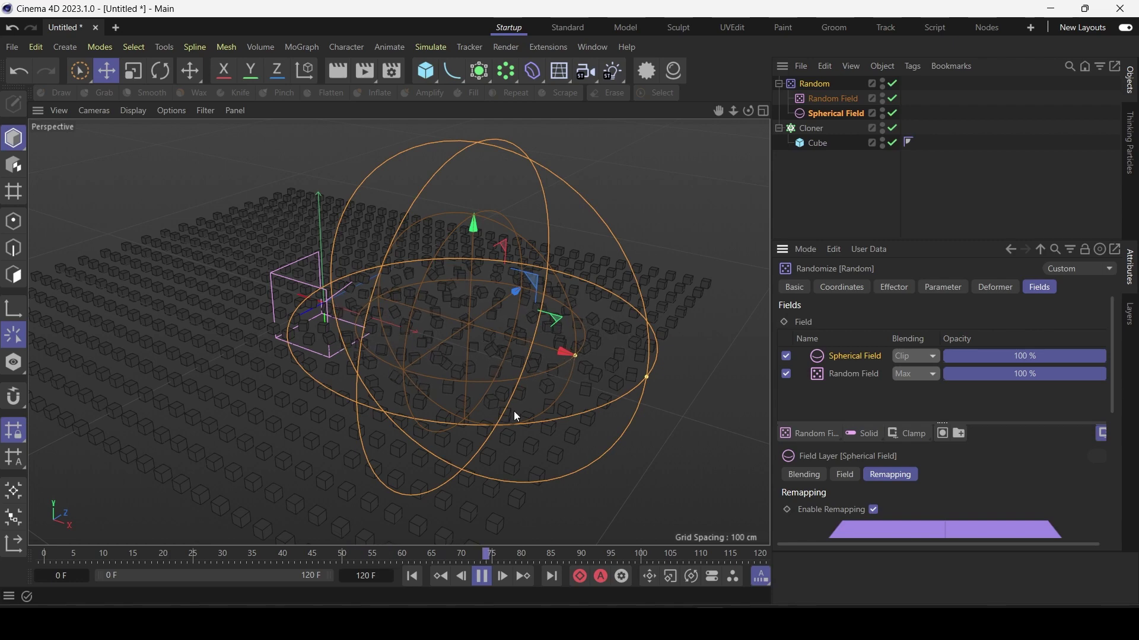
pyautogui.moveTo(563, 355); pyautogui.dragTo(379, 305)
pyautogui.moveTo(360, 249); pyautogui.dragTo(440, 496)
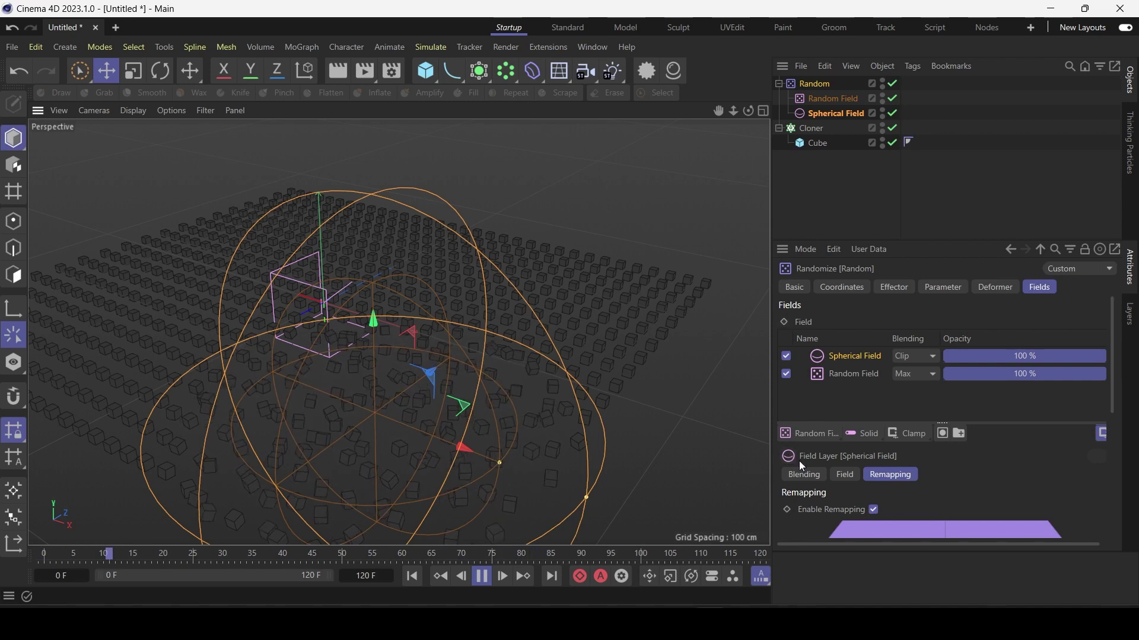
# Step: Shift the sphere further left and adjust the Spherical Field layer's opacity to 67.6%
pyautogui.click(461, 457)
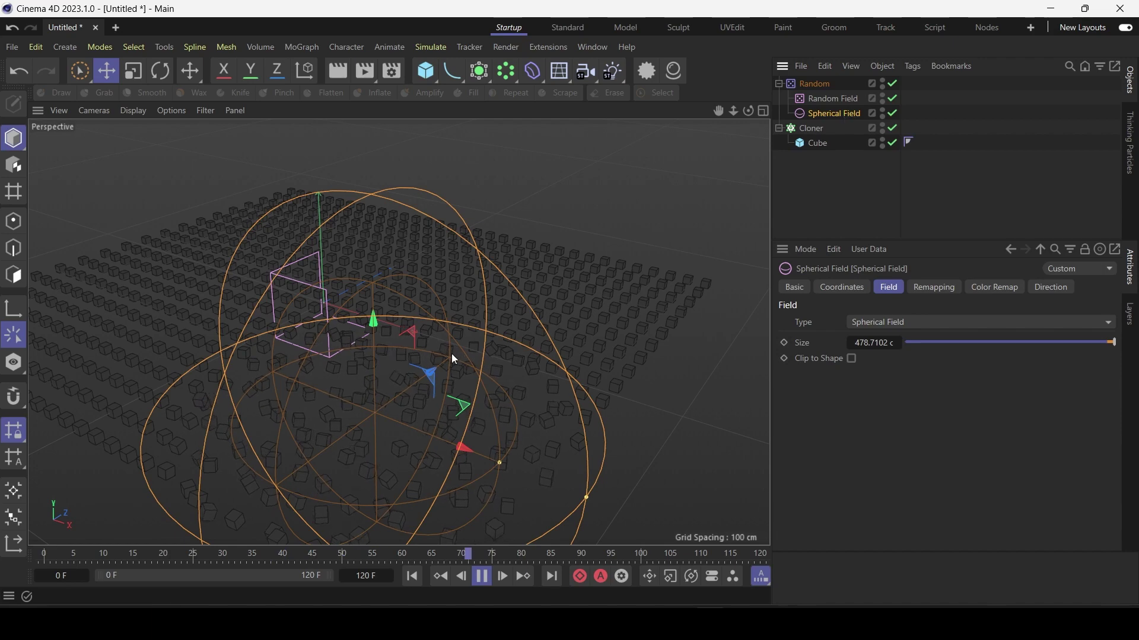
pyautogui.moveTo(458, 451); pyautogui.dragTo(404, 439)
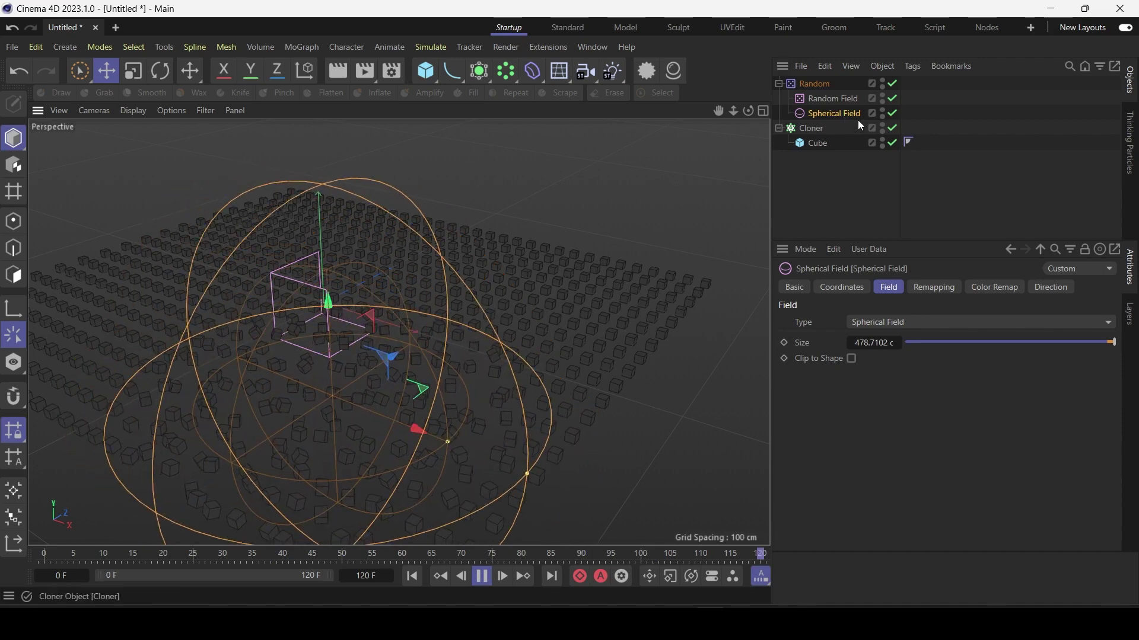
pyautogui.click(820, 87)
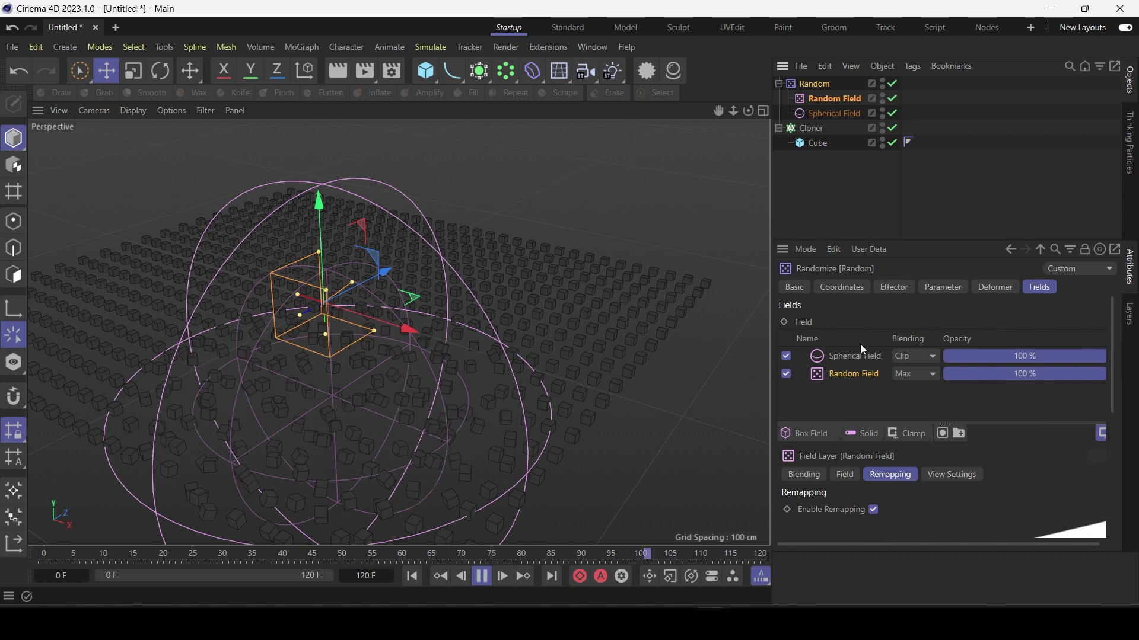
pyautogui.moveTo(1098, 357); pyautogui.dragTo(1011, 367)
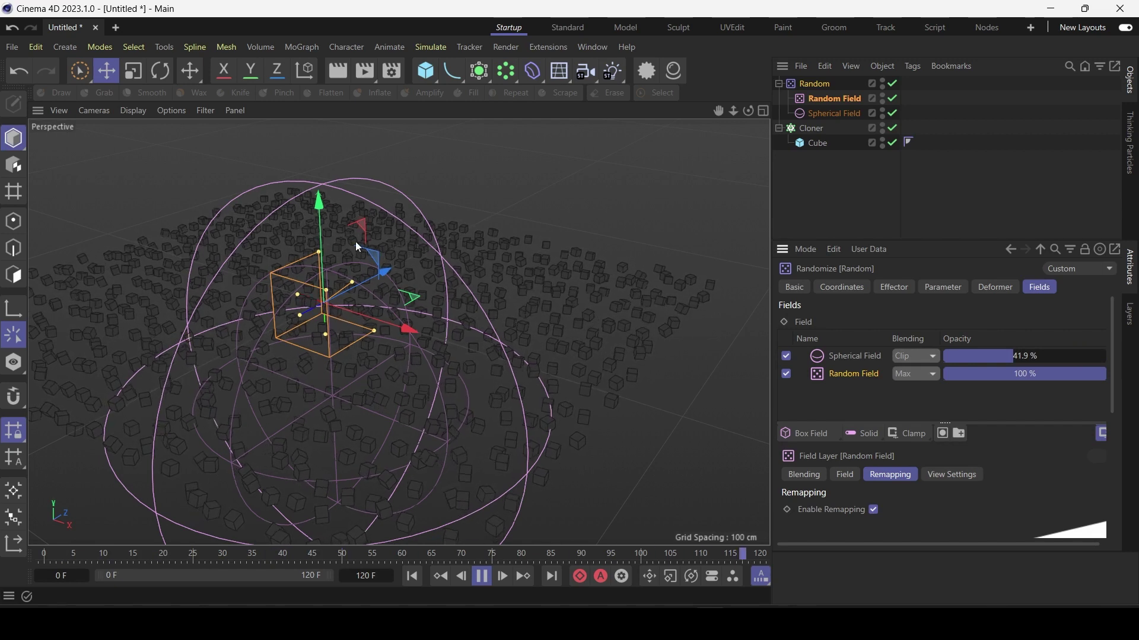
pyautogui.moveTo(1012, 358); pyautogui.dragTo(1118, 375)
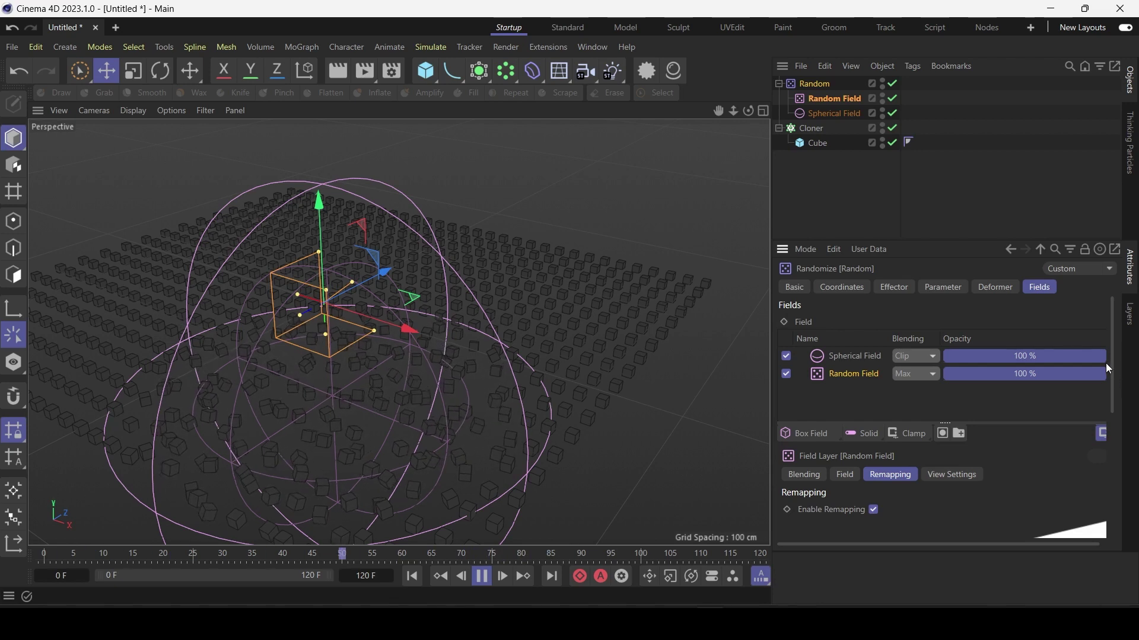
pyautogui.moveTo(1106, 359); pyautogui.dragTo(1103, 369)
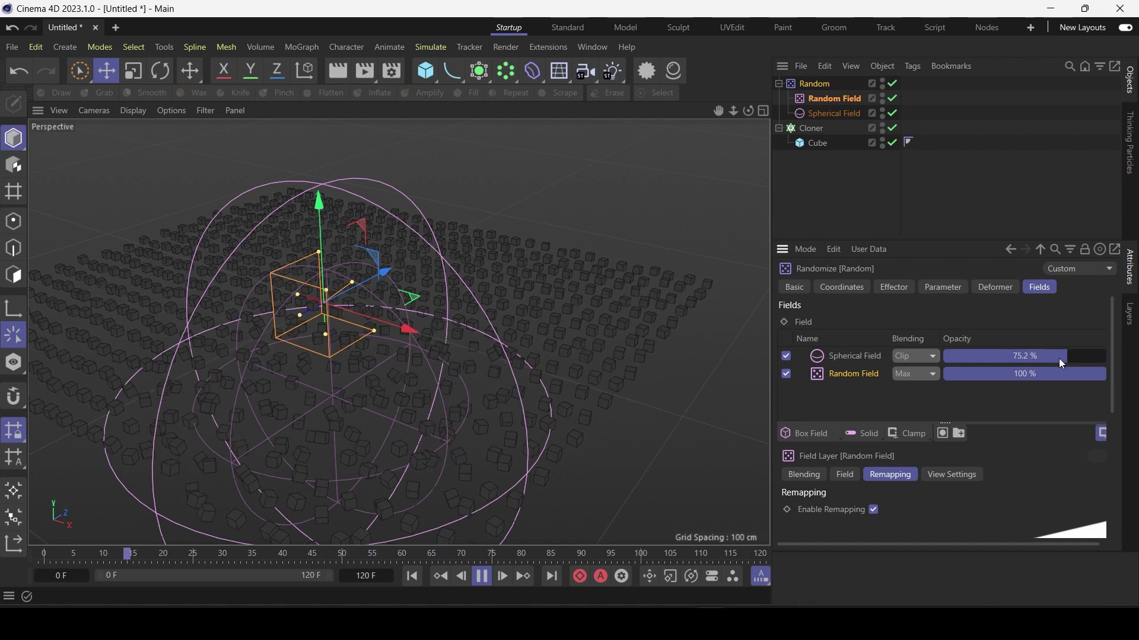
pyautogui.moveTo(1058, 357); pyautogui.dragTo(938, 361)
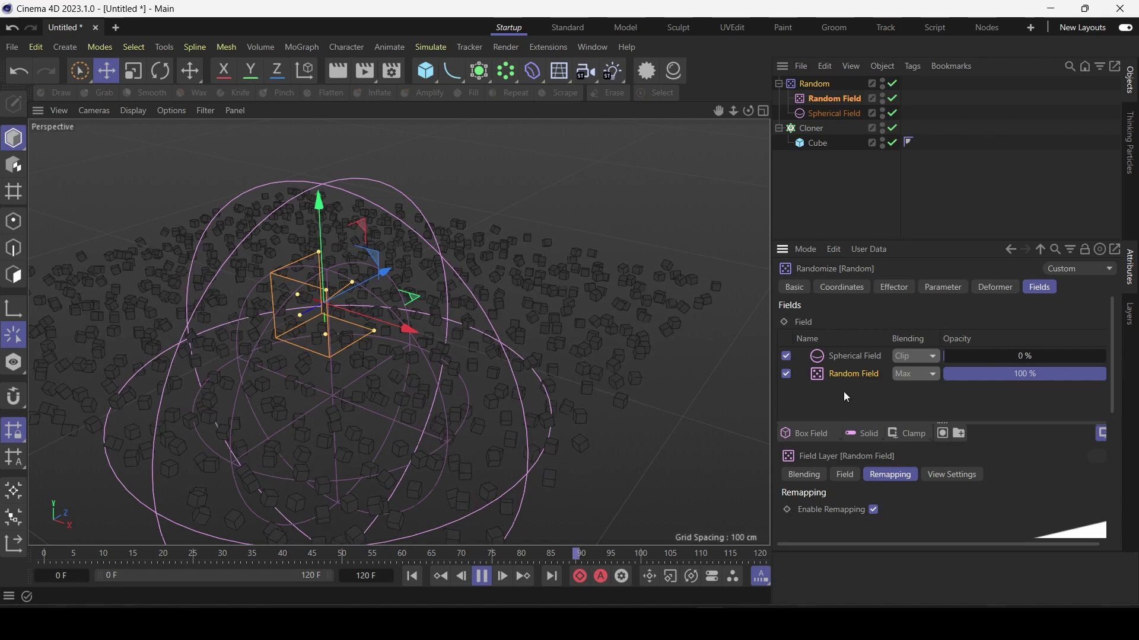
pyautogui.moveTo(956, 361); pyautogui.dragTo(988, 364)
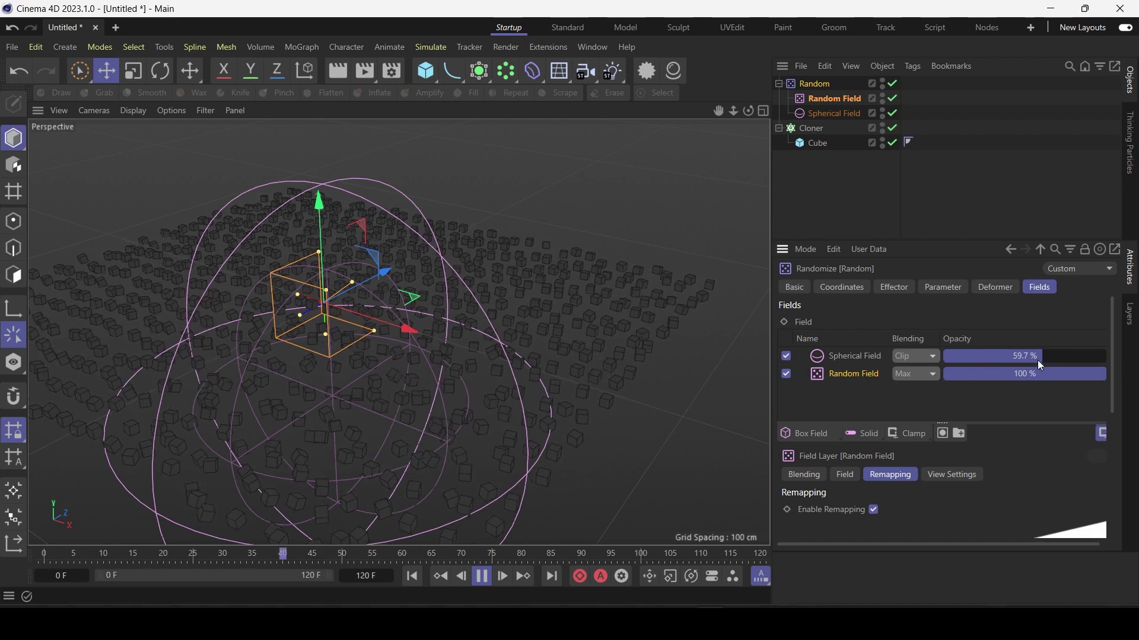
pyautogui.moveTo(1040, 359)
pyautogui.mouseDown()
pyautogui.moveTo(993, 357)
pyautogui.moveTo(1053, 358)
pyautogui.mouseUp()
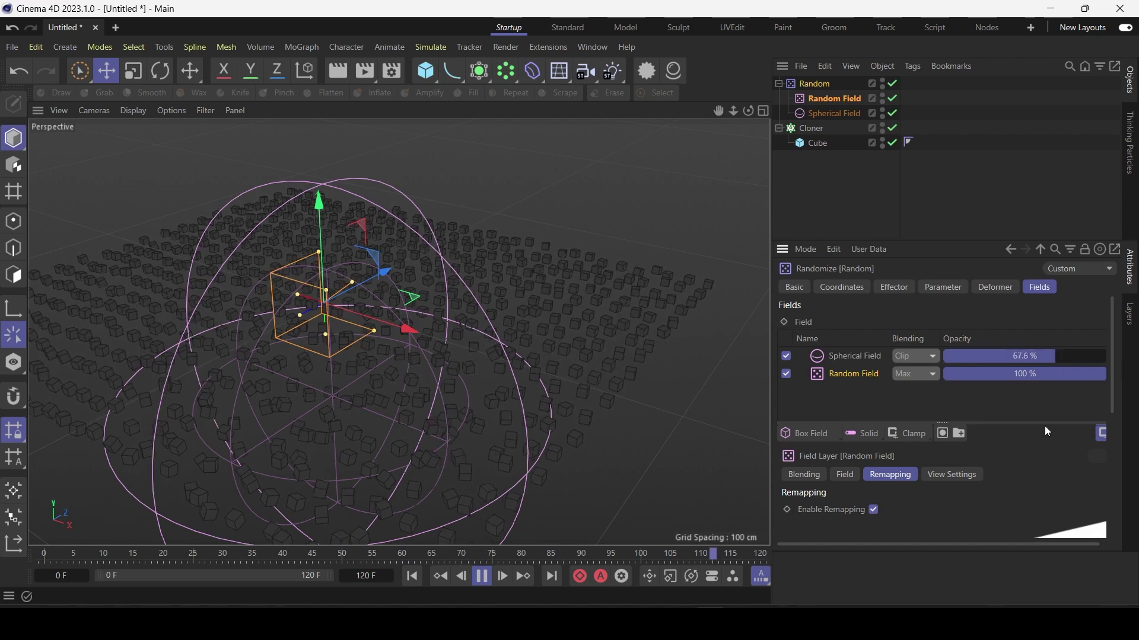